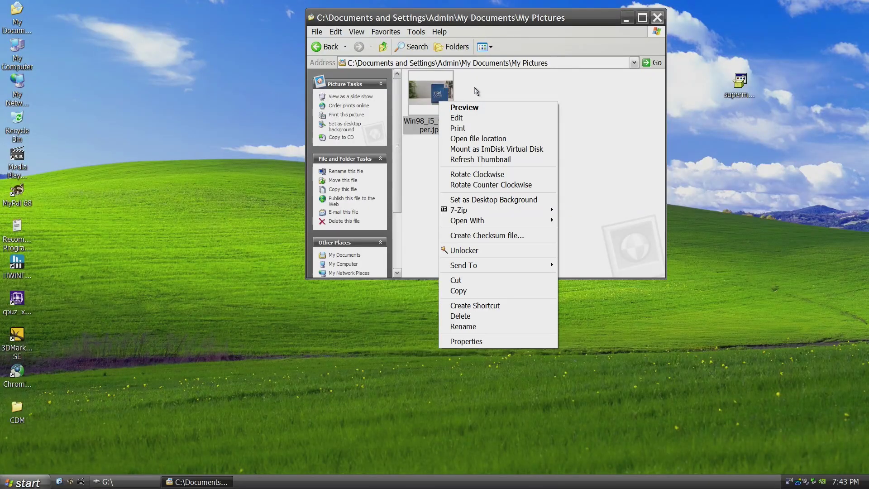
Set Win98_i5_wallpaper.jpg as the desktop background, then run all CrystalDiskMark benchmarks
left_click(465, 107)
right_click(525, 178)
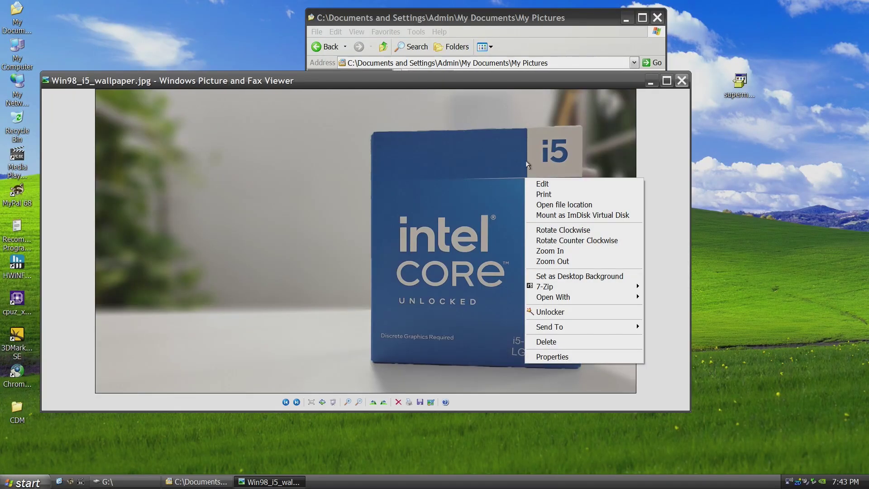
left_click(601, 278)
left_click(652, 81)
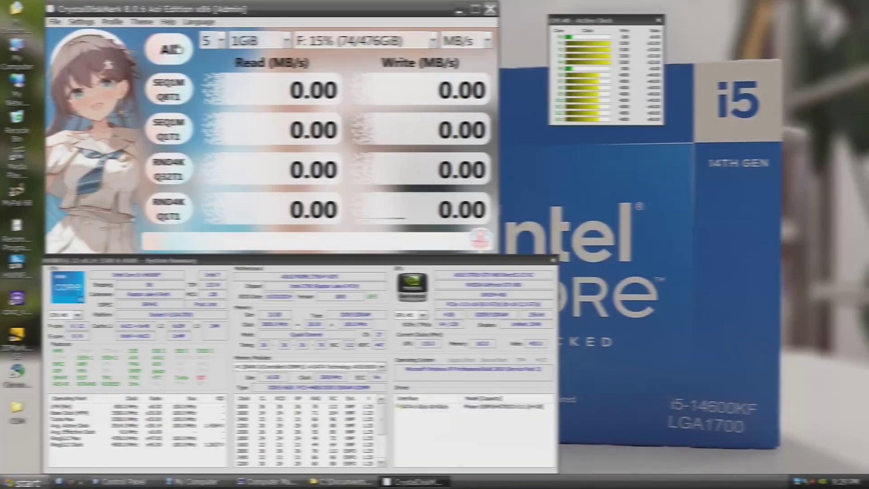
left_click(177, 48)
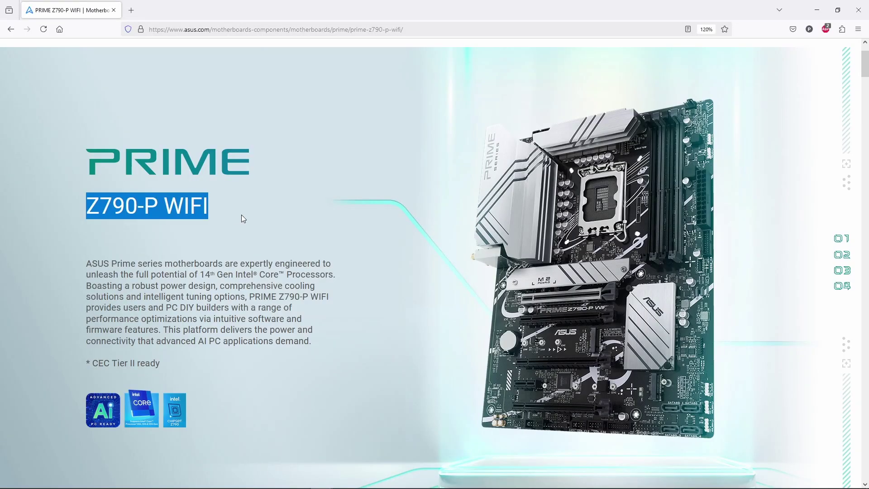
Open the enlarged rear I/O image from the Connectivity section of the Z790-P WIFI page
left_click(243, 218)
scroll(606, 181, "down", 10)
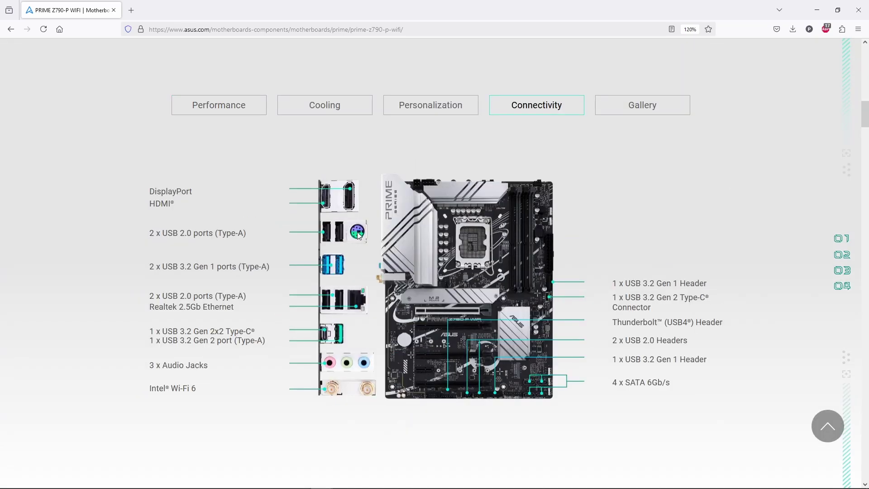
left_click(355, 233)
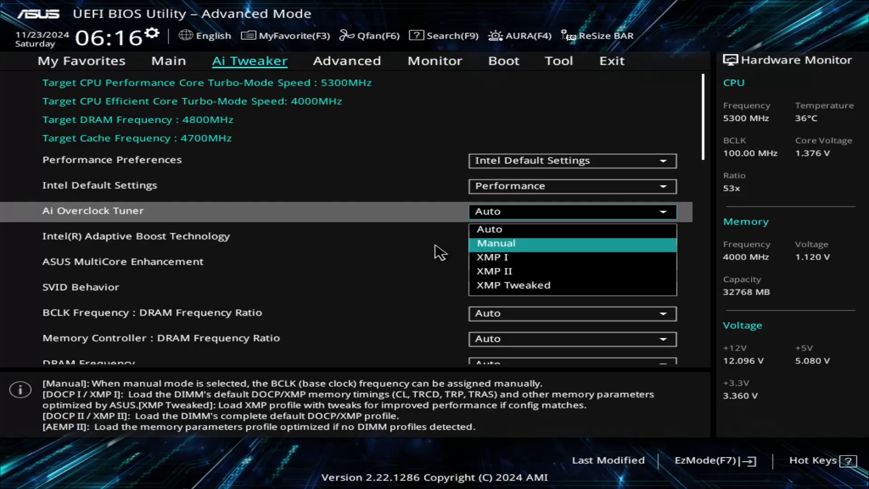
Select the XMP I profile, save and reset the BIOS, and browse the board photos
key("Down")
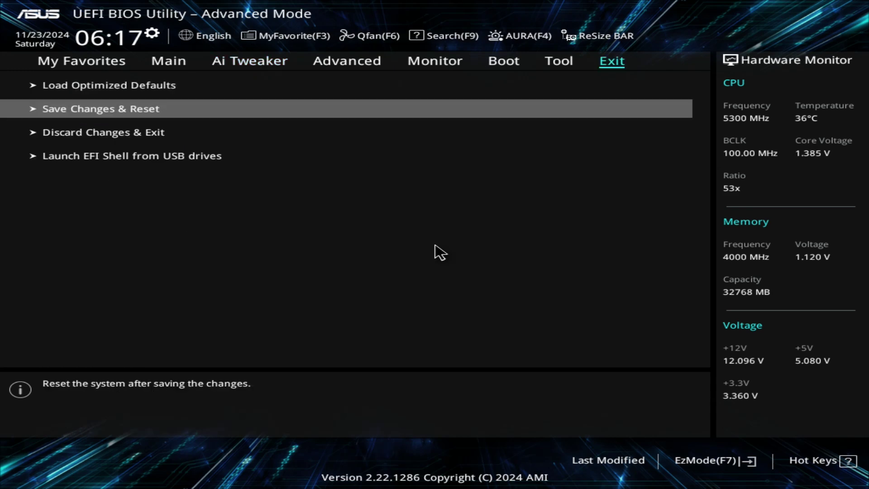
key("Return")
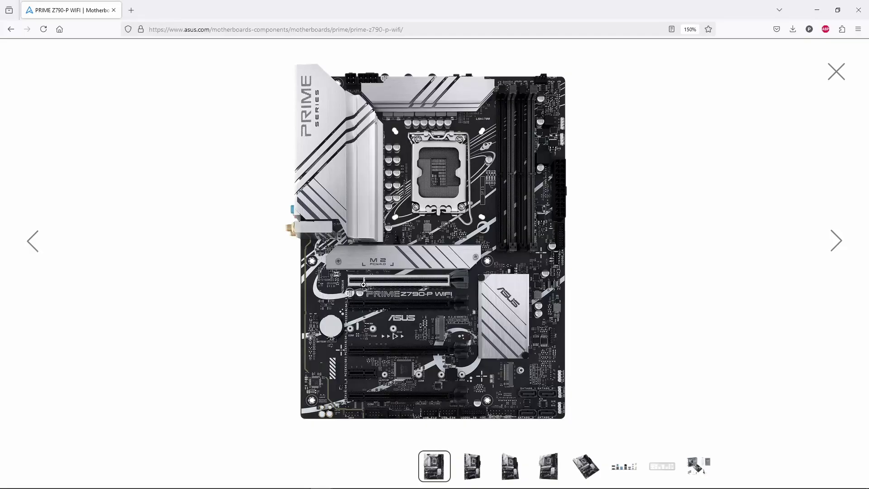
left_click(419, 312)
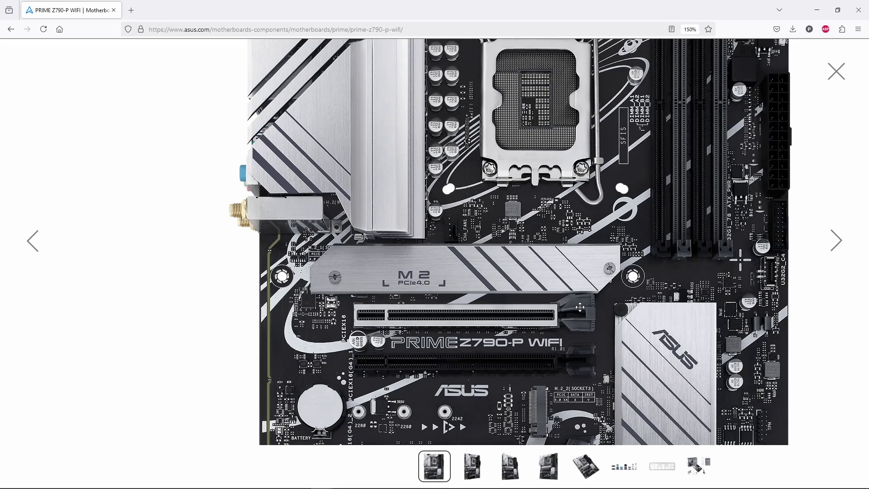
left_click(473, 464)
left_click(836, 71)
Select the PCIe 5.0 backwards-compatibility sentence in Intel's PCIe article
scroll(375, 204, "up", 15)
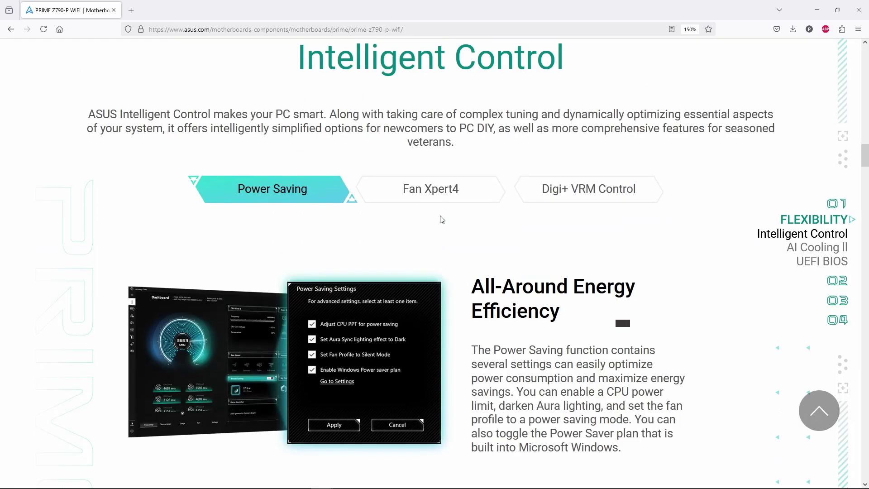
scroll(459, 212, "up", 5)
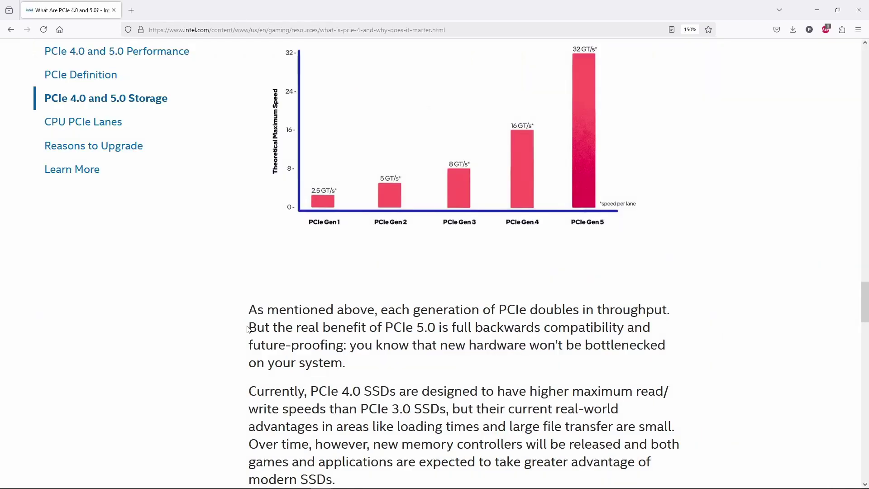
left_click_drag(249, 330, 365, 346)
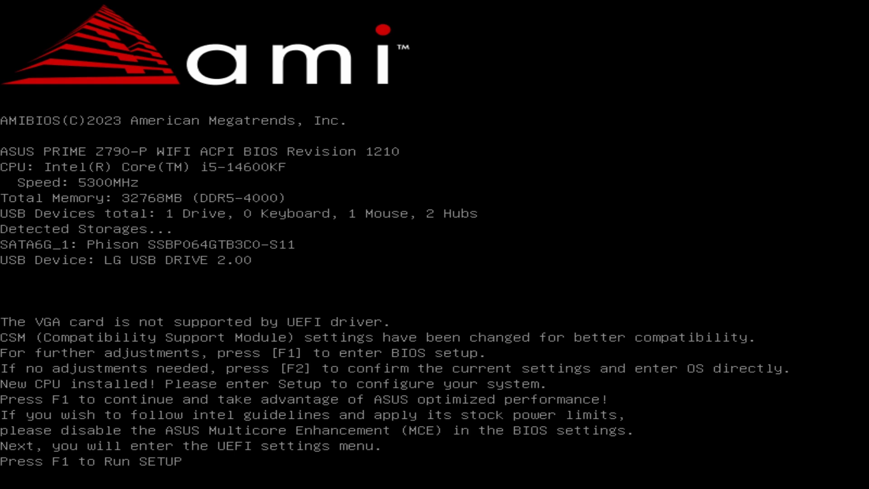
Enter setup with F1, switch to Advanced Mode with F7, and move across the tabs to Boot
key("F1")
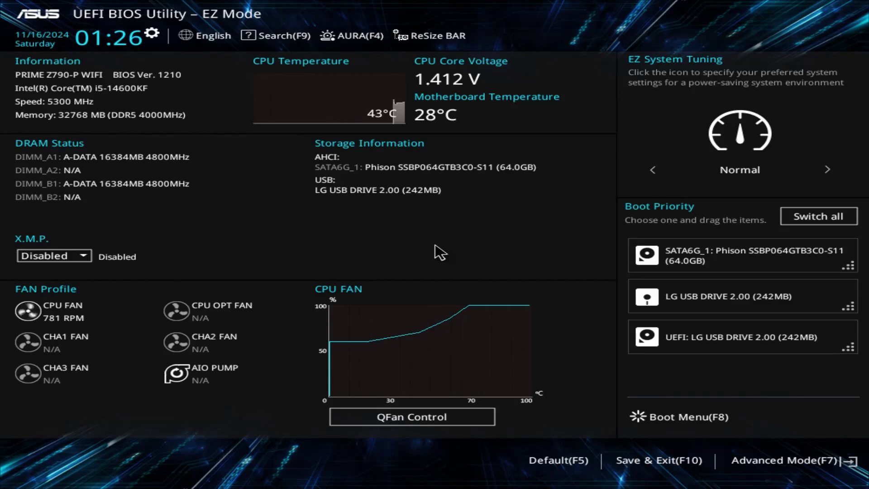
key("F7")
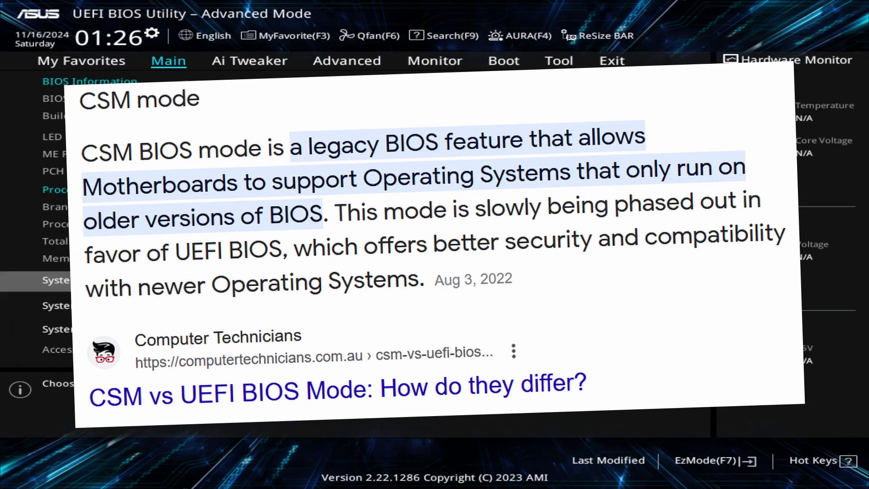
key("Right")
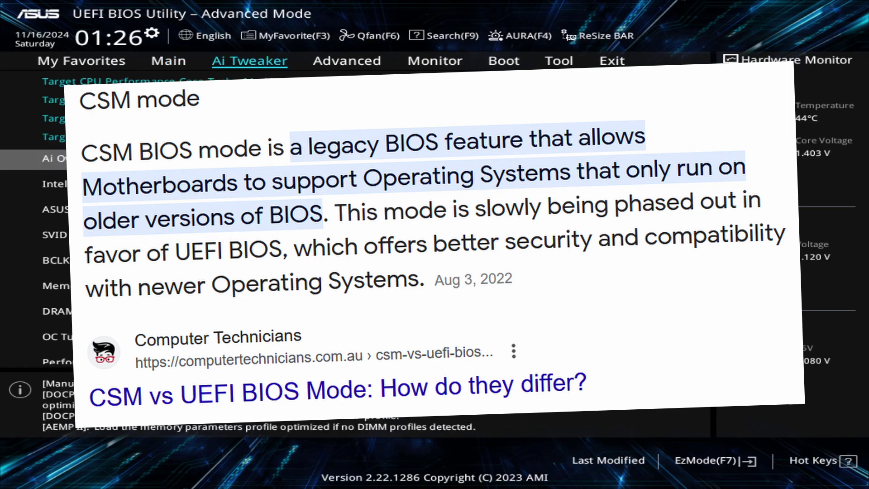
key("Right")
key("Right")
key("Right")
key("Right")
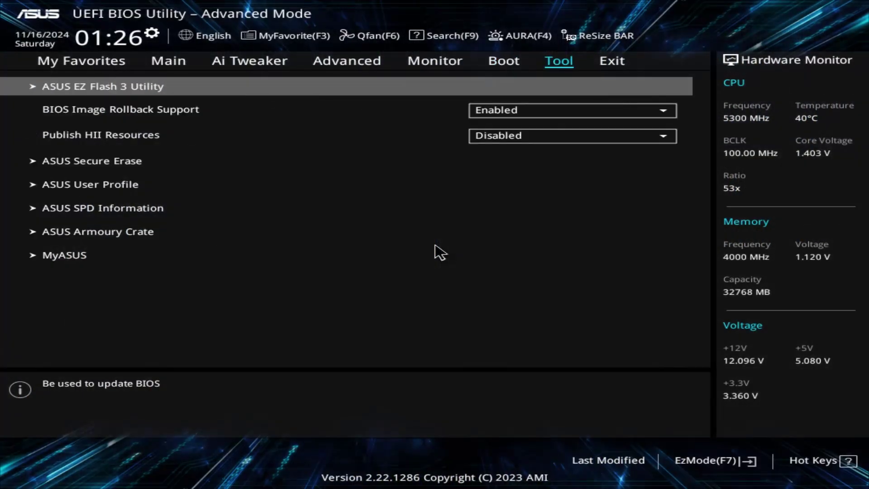
key("Left")
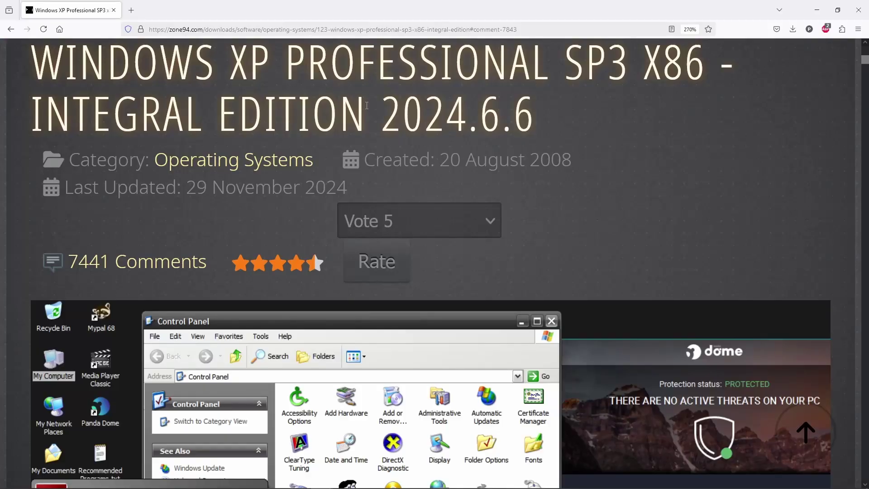
Highlight INTEGRAL EDITION in the zone94 page title and scroll through the screenshots
left_click_drag(366, 105, 31, 108)
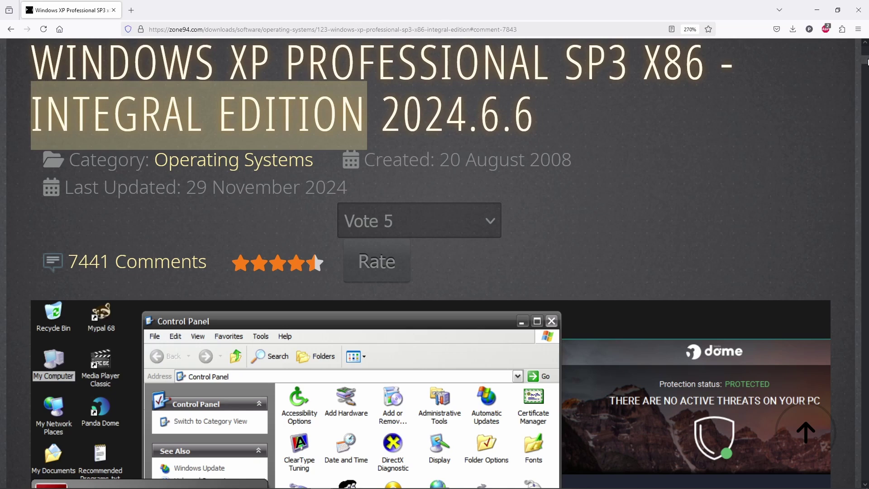
scroll(868, 61, "down", 5)
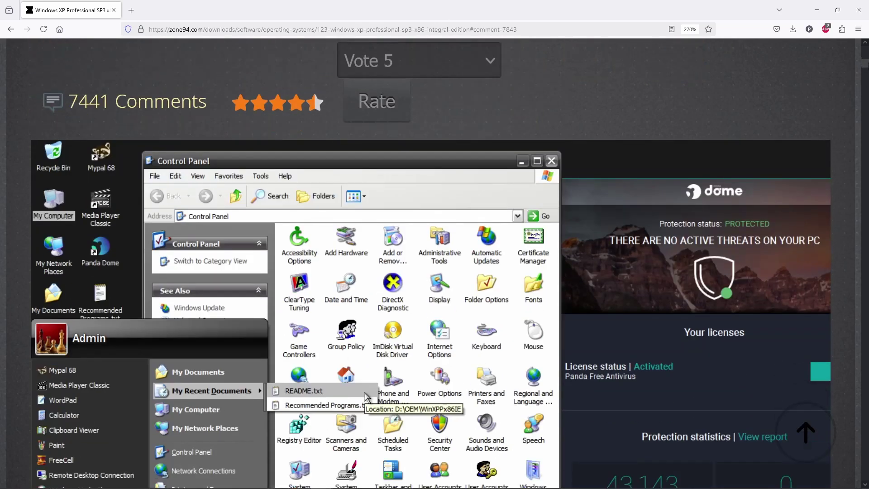
scroll(431, 264, "up", 1)
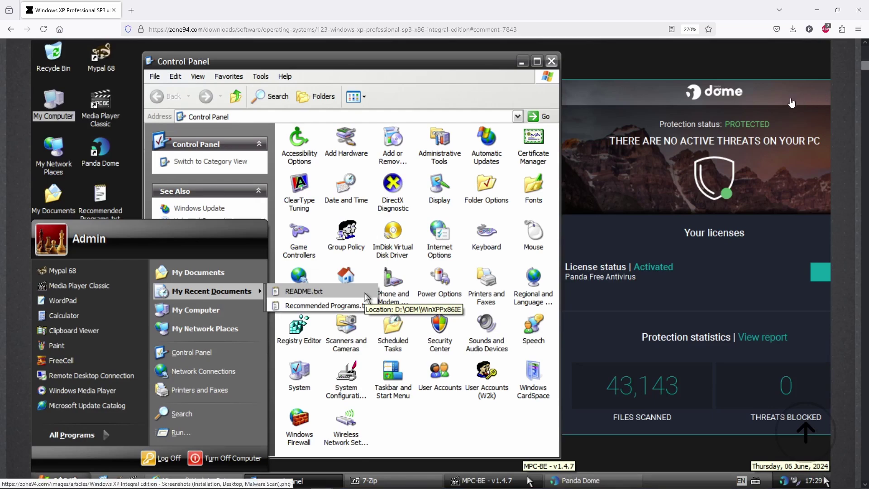
scroll(769, 120, "down", 5)
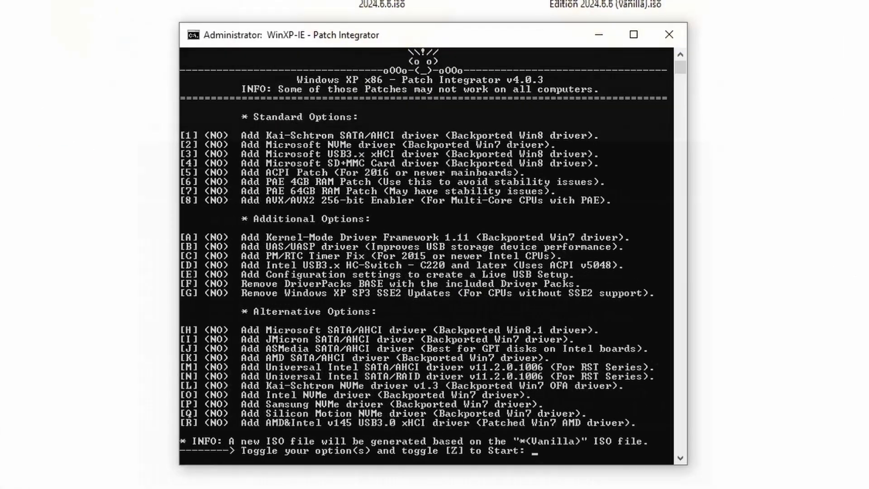
Toggle options 1, F, 2, 3, A, B, 5 and C, then build the patched ISO with Z
type("1f")
key("Return")
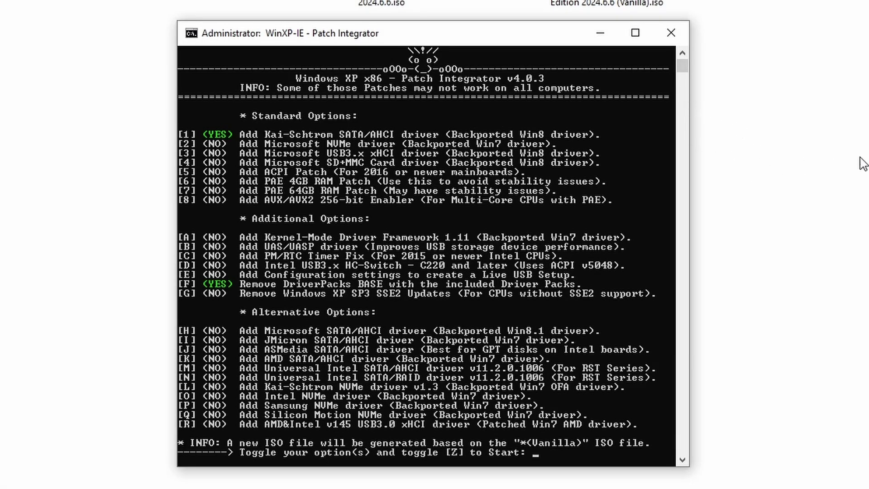
key("2")
key("3")
key("a")
key("b")
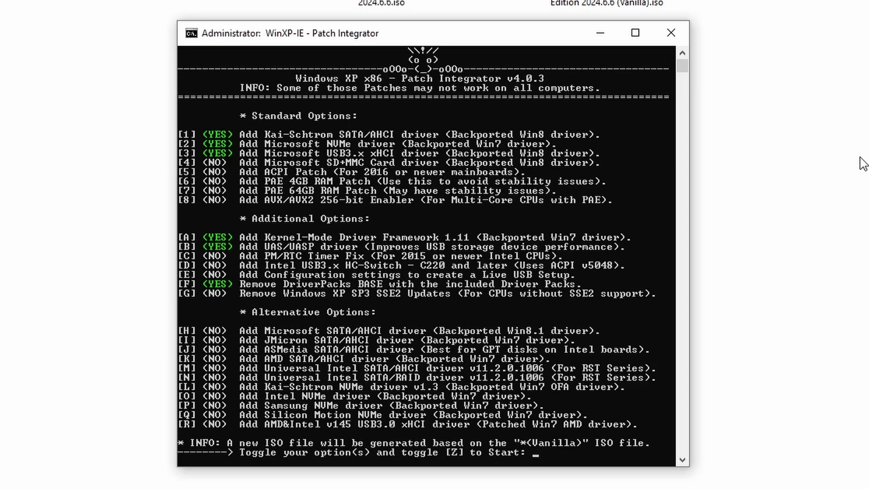
key("5")
key("c")
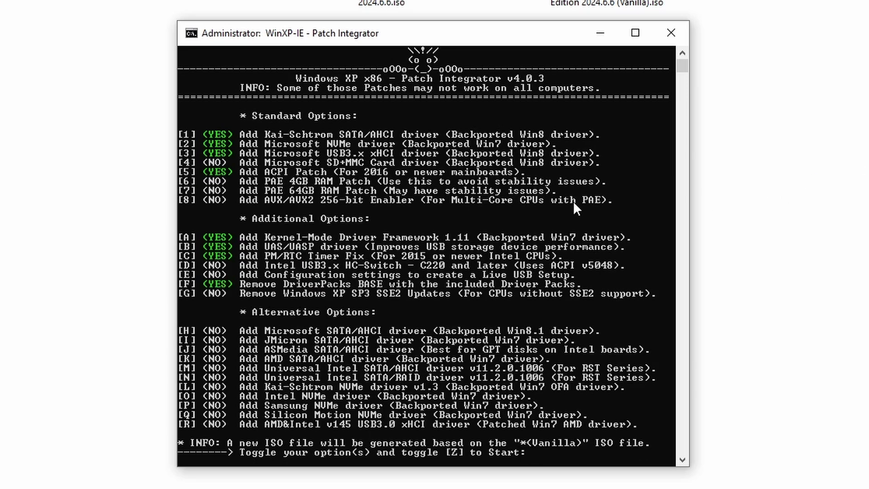
key("z")
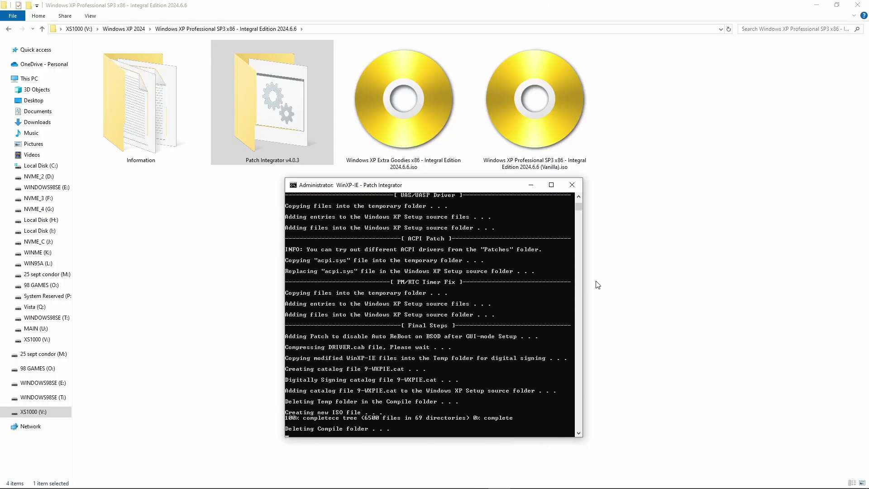
key("Return")
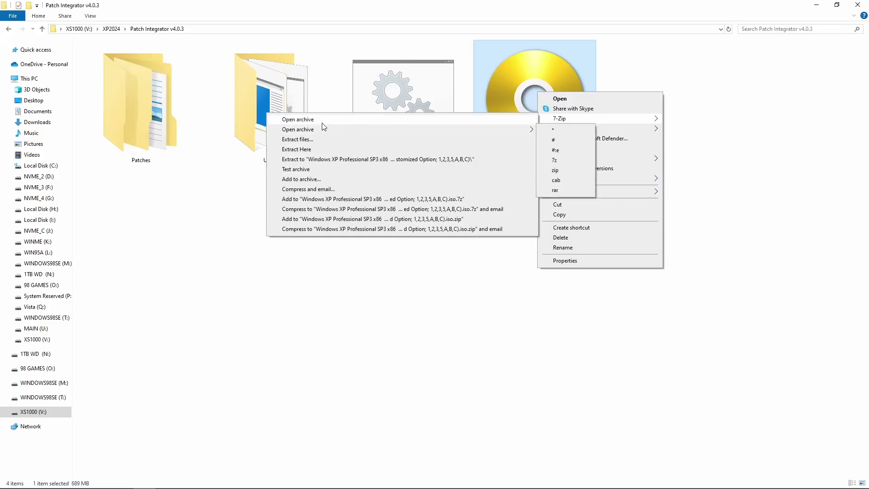
Browse the customized XP ISO and view WINNT.EXE's properties in the I386 folder
left_click(322, 120)
left_click_drag(242, 349, 70, 193)
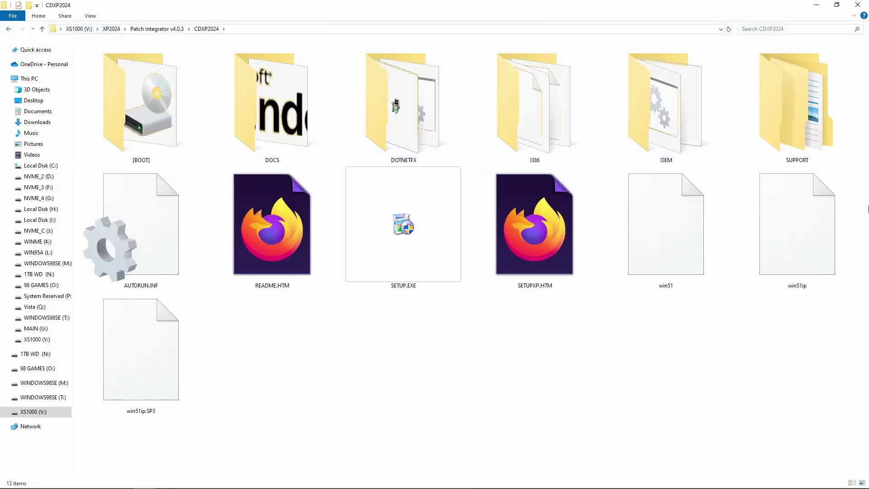
double_click(562, 101)
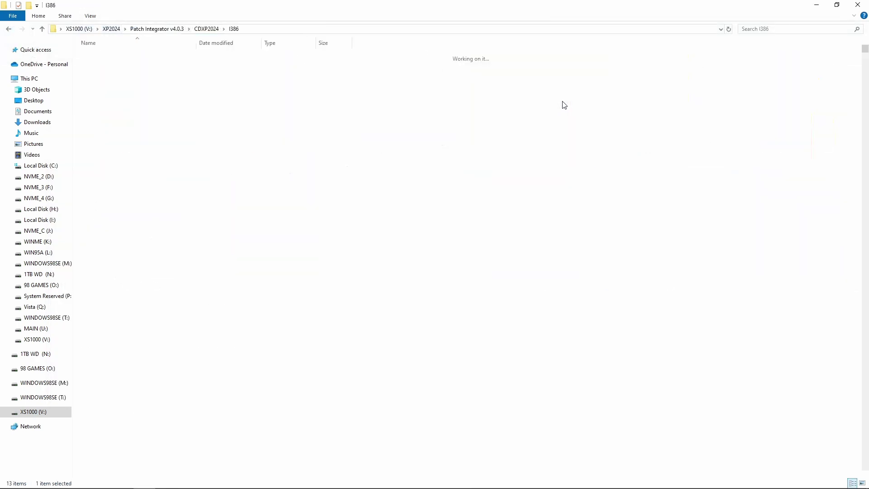
left_click(562, 102)
right_click(561, 101)
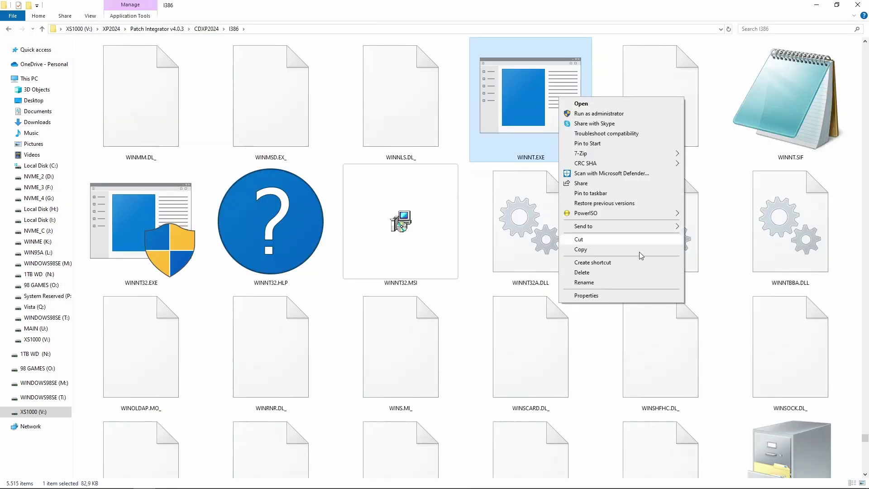
left_click(642, 294)
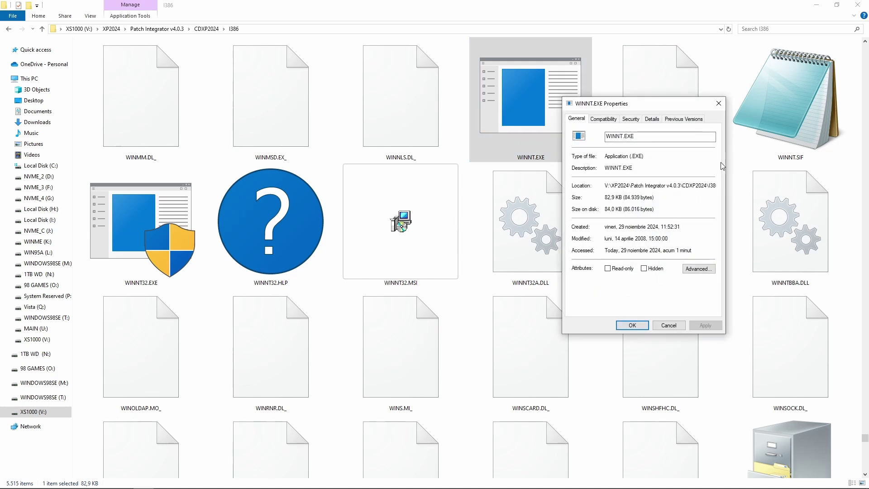
double_click(655, 167)
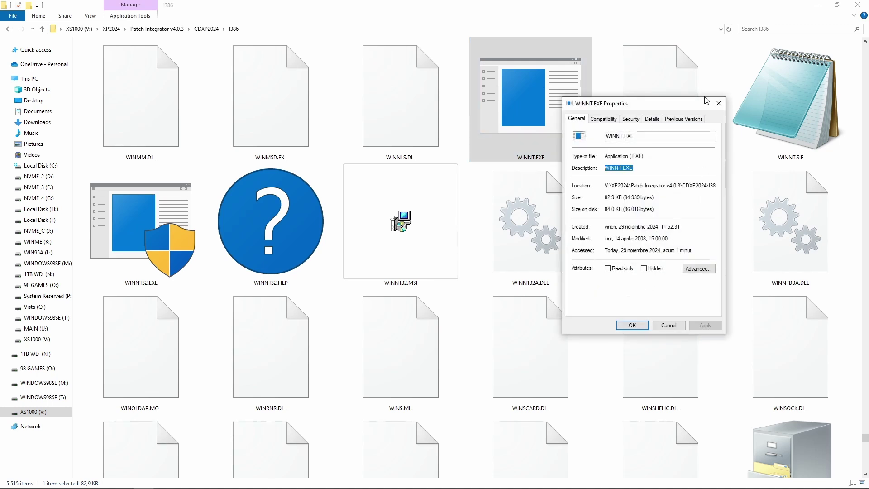
Rename the new folder to CDXP2024
left_click(719, 103)
key("alt+Up")
key("alt+Up")
key("F2")
type("CDX")
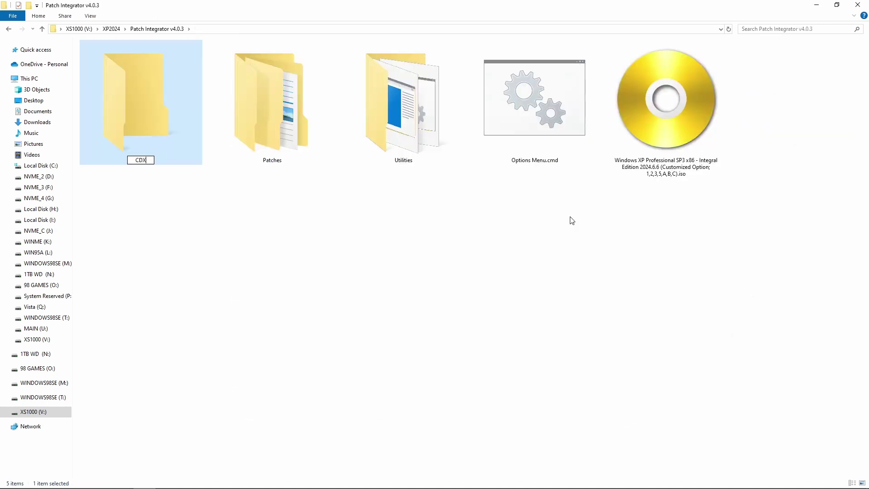
type("P2024")
key("Return")
Open the XP ISO as a 7-Zip archive and select all 13 items
right_click(688, 94)
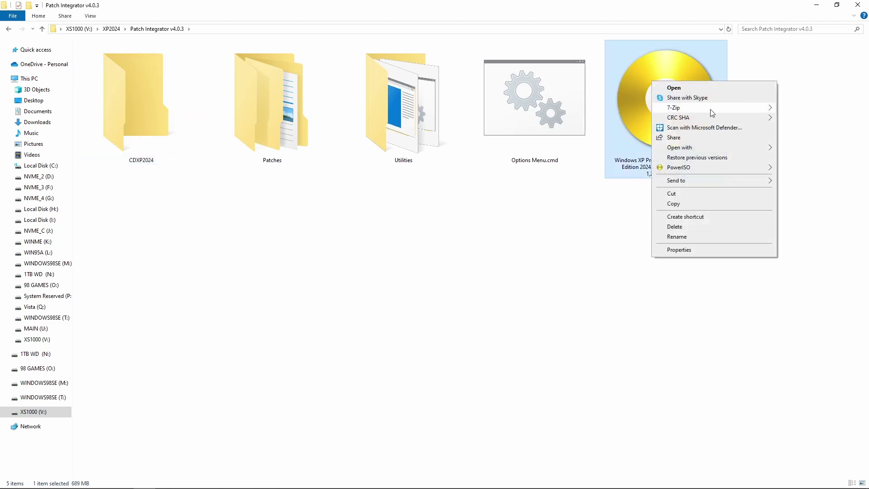
left_click(687, 91)
left_click_drag(325, 138, 495, 163)
left_click_drag(497, 402, 128, 89)
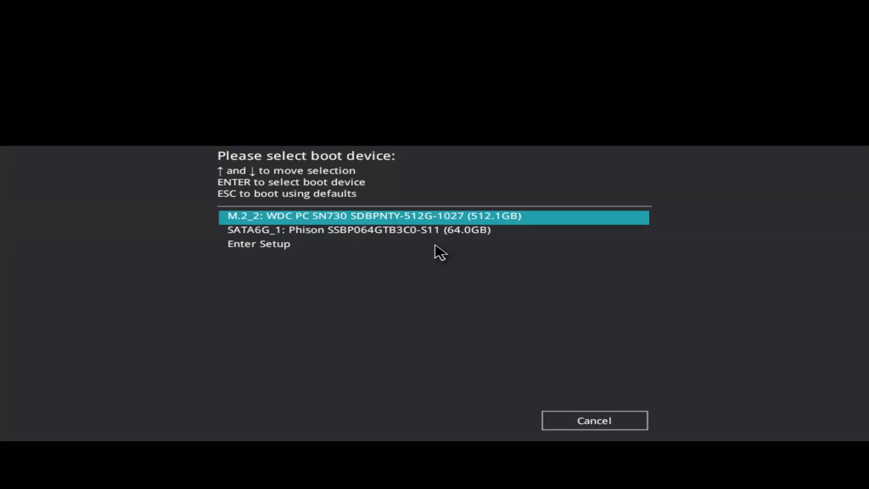
Boot from the Phison SATA SSD, list drive C and change into CDXP2024
key("Down")
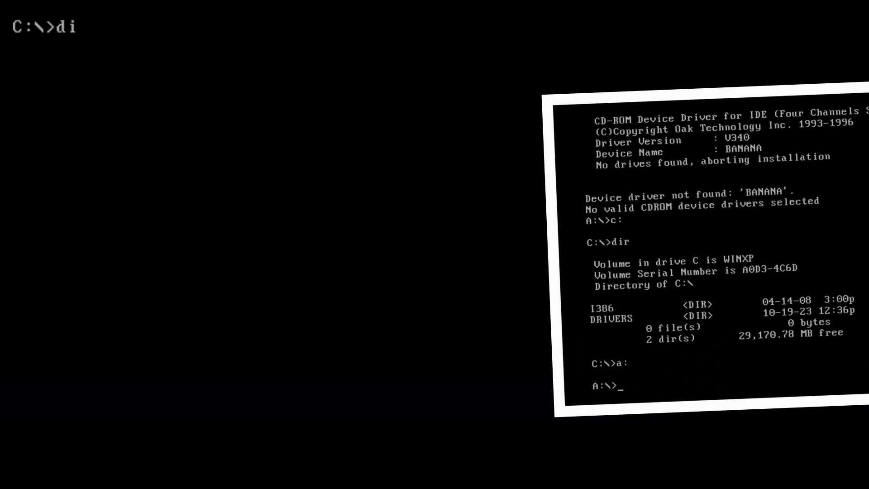
type("r")
key("Return")
type("cd cd")
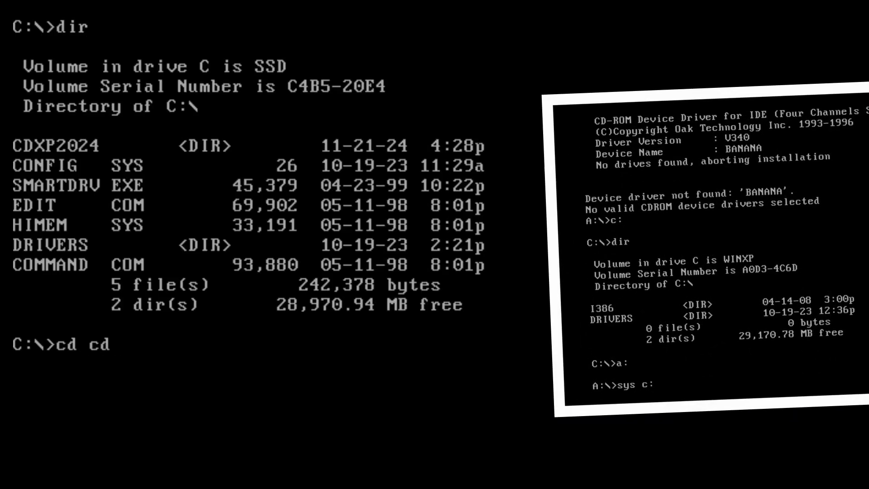
type("xp")
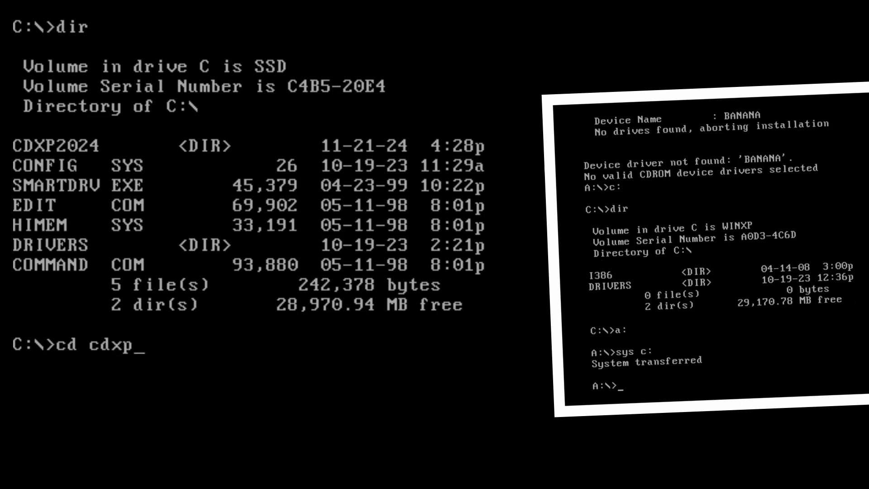
type("2024")
key("Return")
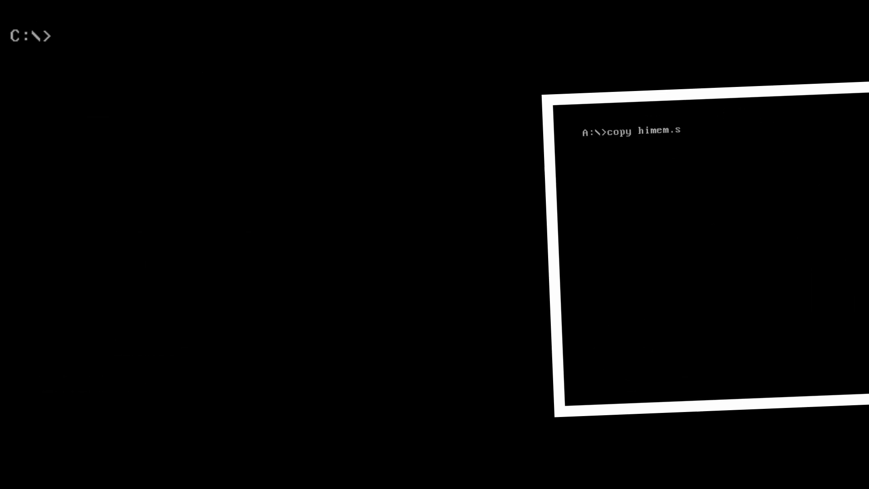
Start the SMARTDrive disk cache with smartdrv
type("smartdr")
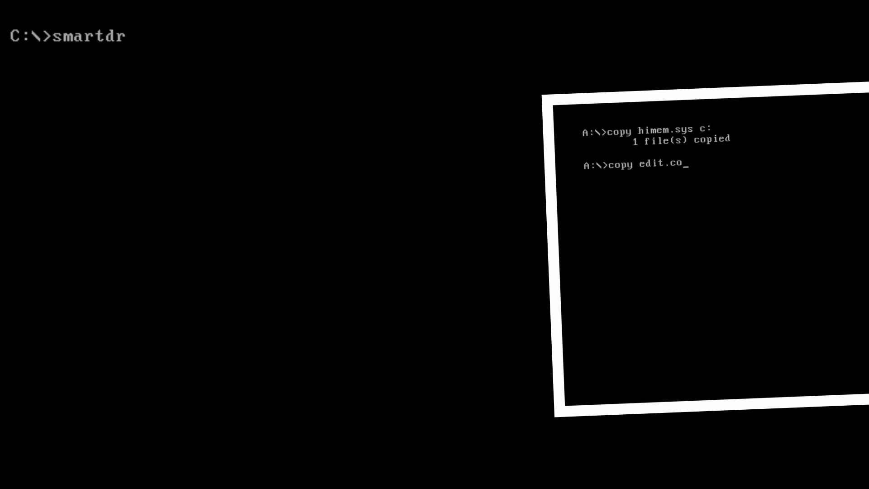
type("v")
key("Return")
type("smartdrv")
key("Return")
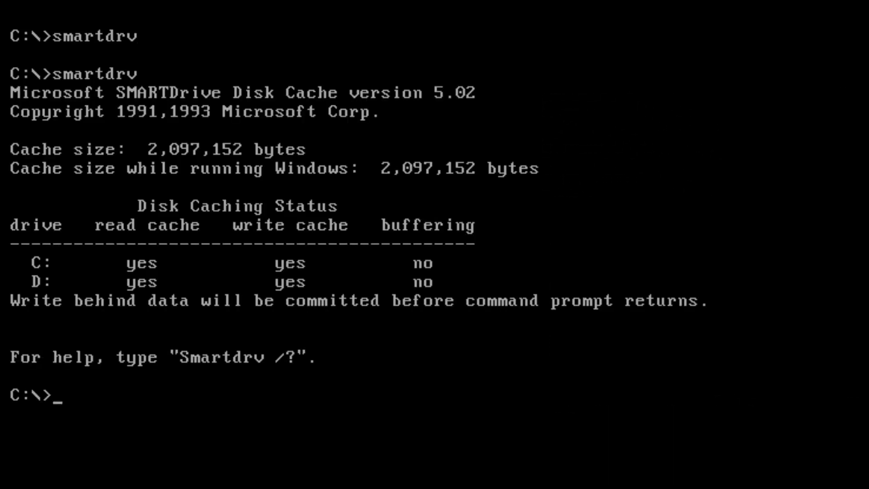
Change into C:\CDXP2024\I386 and run winnt to launch XP Setup
type("cd cdxp")
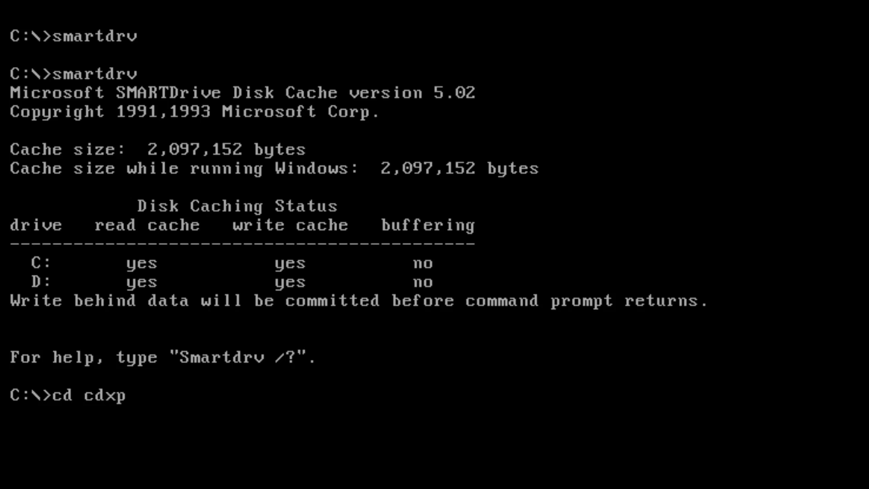
type("2024")
key("Return")
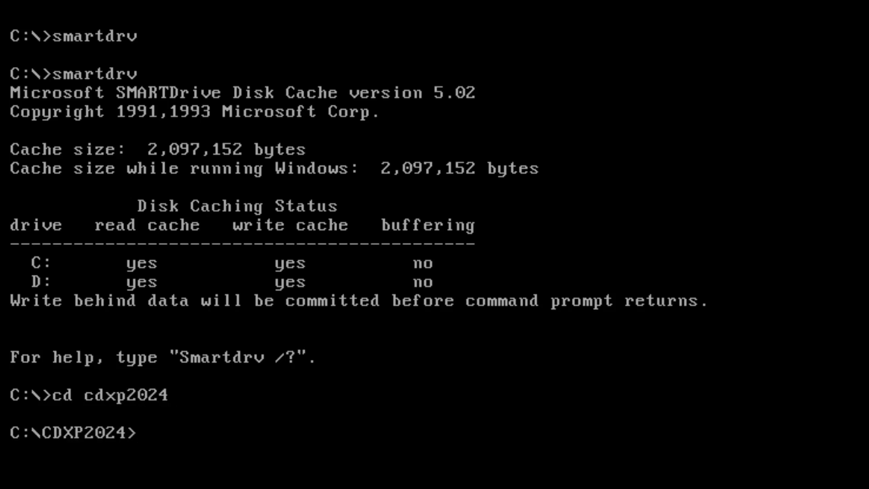
type("cd i386")
key("Return")
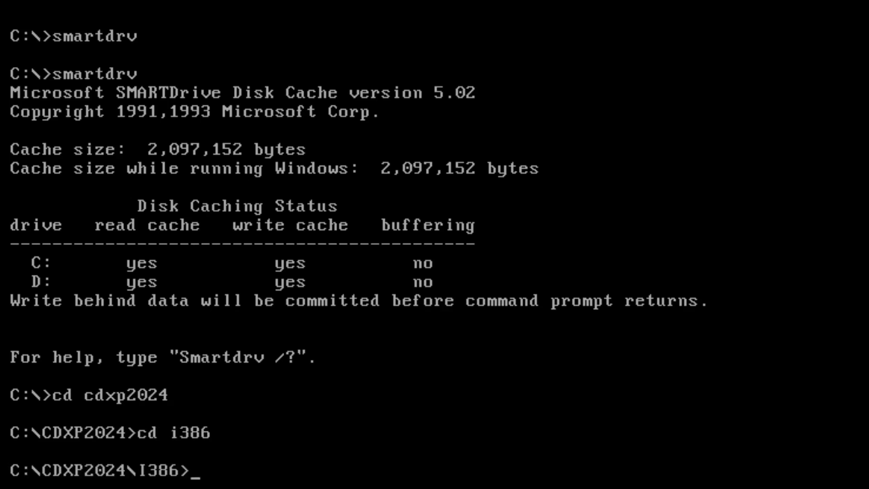
type("winnt")
key("Return")
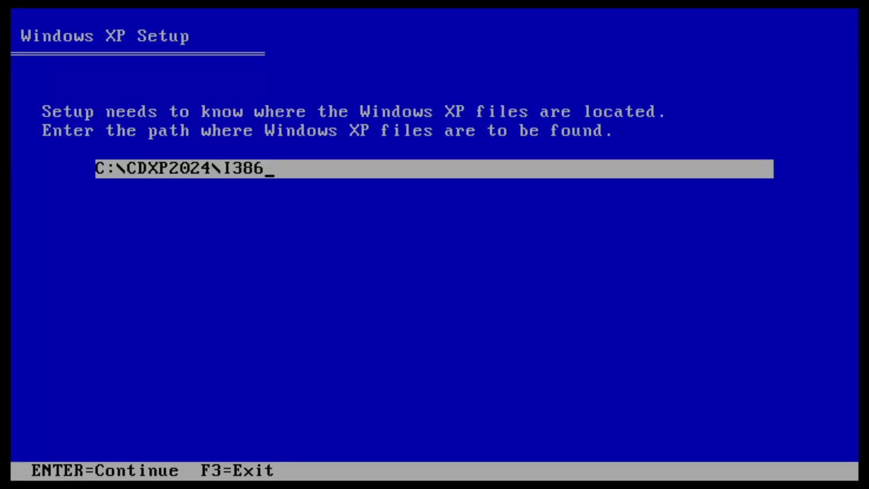
Accept the C:\CDXP2024\I386 path, then boot from the SATA SSD entry after the restart
key("Return")
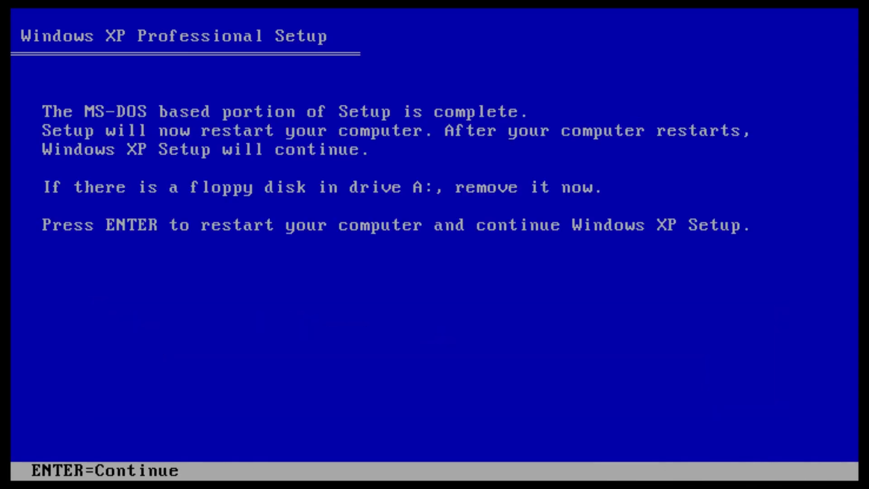
key("Down")
key("Return")
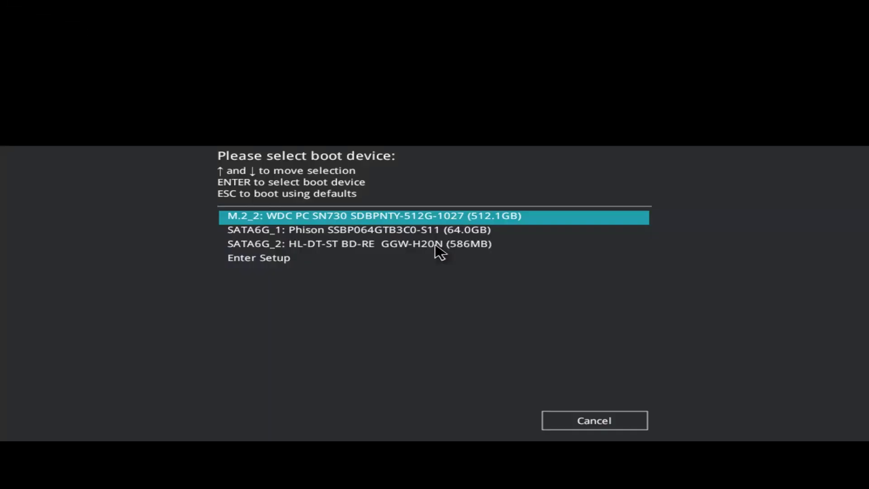
Boot from SATA6G_2: HL-DT-ST BD-RE in the boot device menu
key("Down")
key("Down")
key("Return")
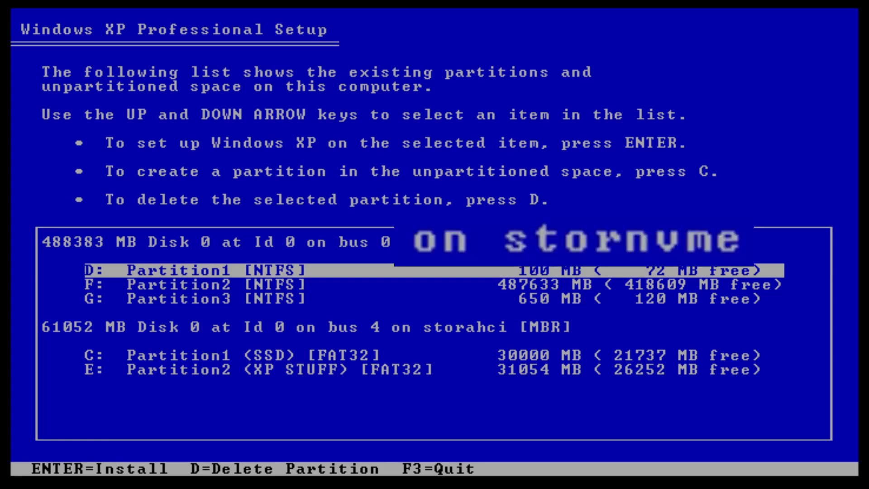
Select the C: Partition1 (SSD) partition and confirm it as the Windows XP install target
key("Down")
key("Down")
key("Down")
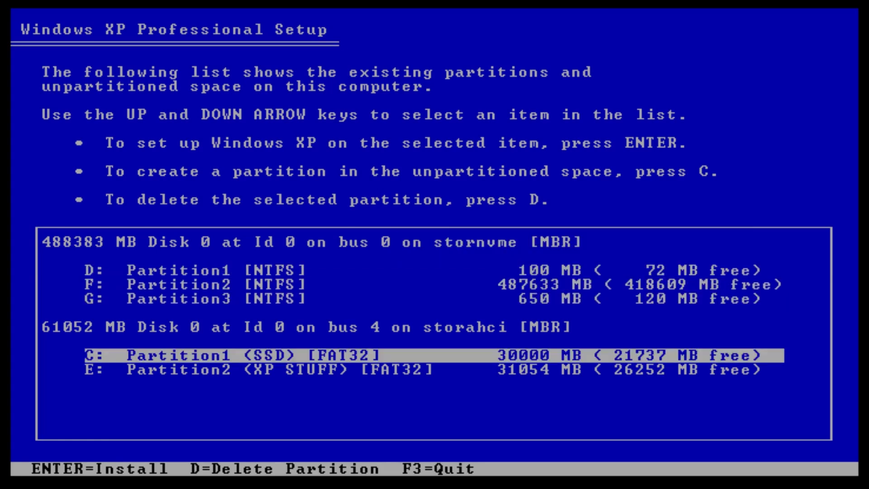
key("Down")
key("Up")
key("Down")
key("Return")
key("Return")
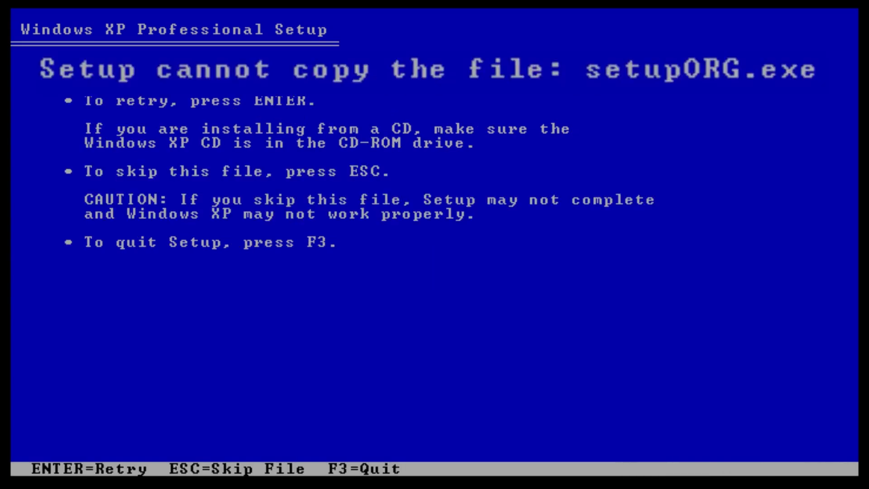
Skip the missing setupORG.exe file so file copying continues
key("Escape")
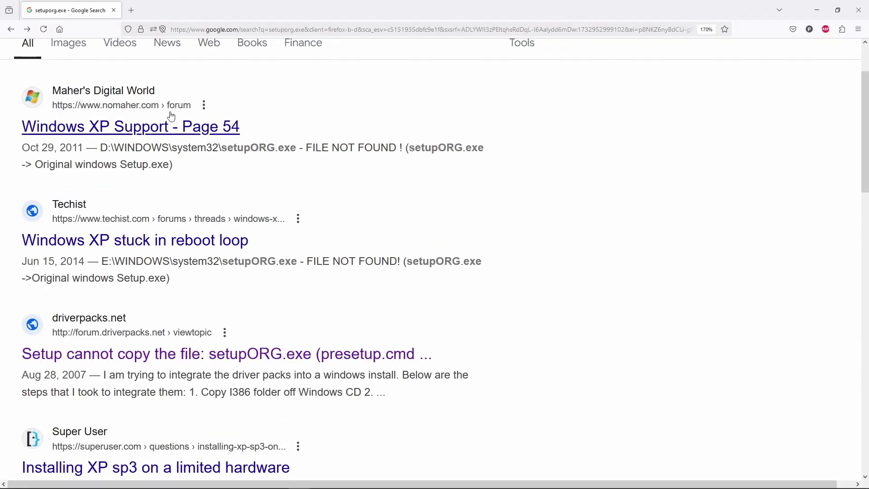
left_click_drag(296, 148, 220, 149)
left_click_drag(297, 261, 227, 262)
left_click_drag(91, 375, 23, 375)
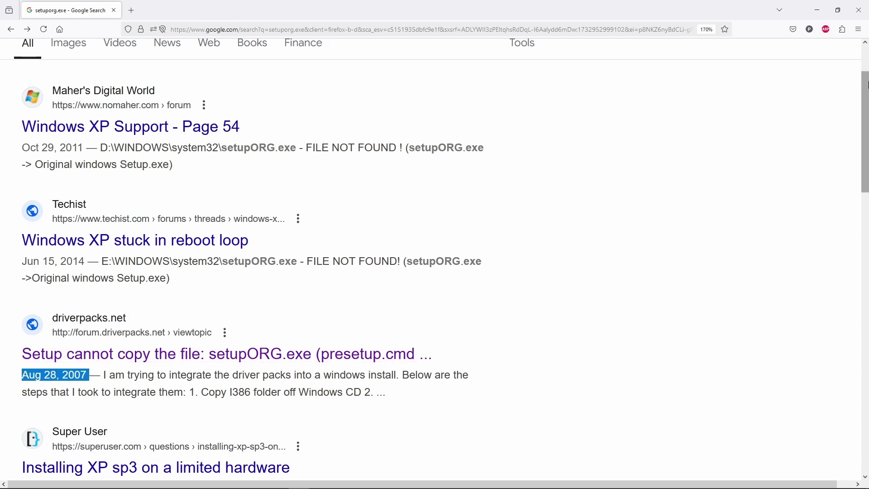
mouse_move(866, 93)
left_mouse_down()
mouse_move(867, 191)
mouse_move(866, 88)
left_mouse_up()
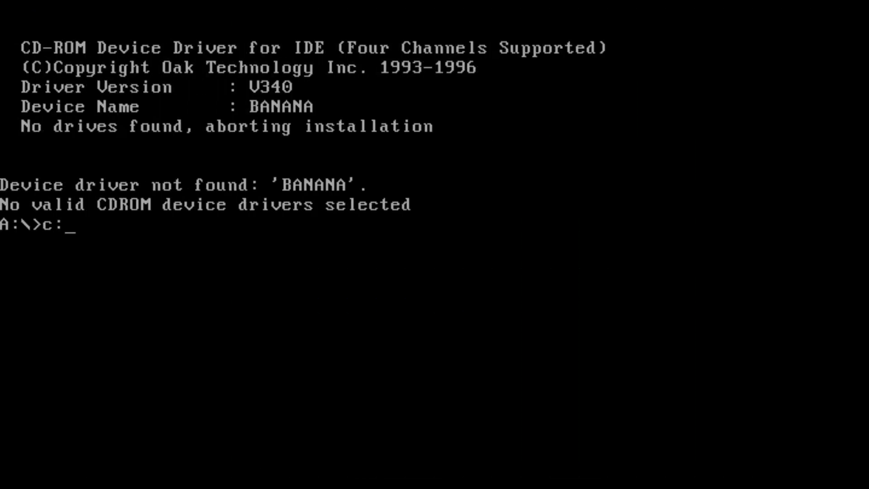
Navigate to C:\CDXP2024\I386 and confirm setuporg.exe is present
key("Return")
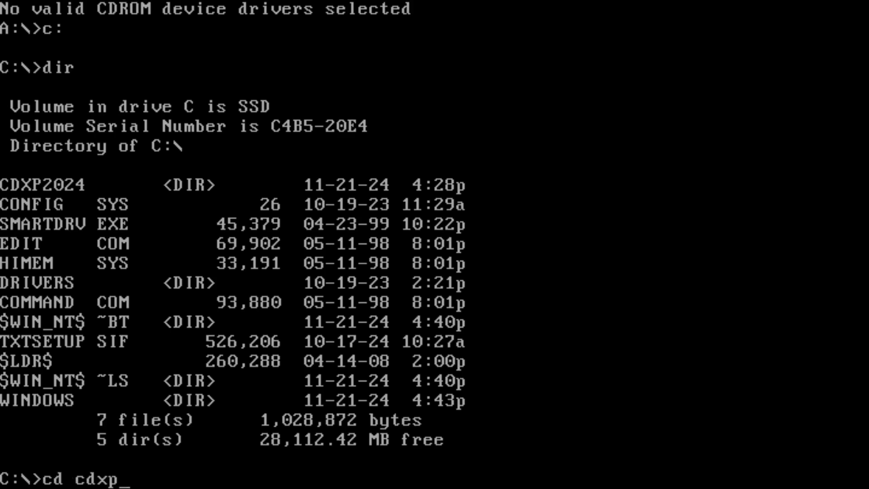
key("Return")
type("dir")
key("Return")
type("cd i3")
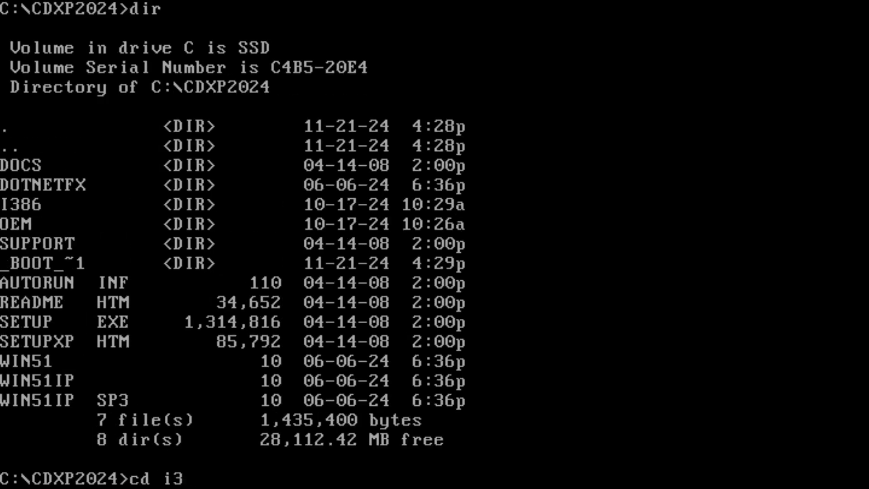
type("86")
key("Return")
type("dir setuporg.exe")
key("Return")
Copy setuporg.exe and presetup.cmd from I386 into C:\windows\system32
type("copy setup")
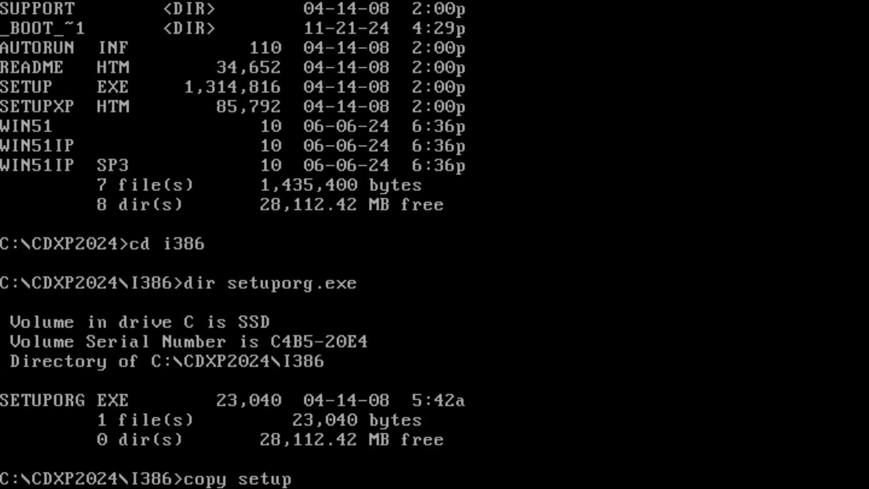
type("org.exe c:\\windows\\s")
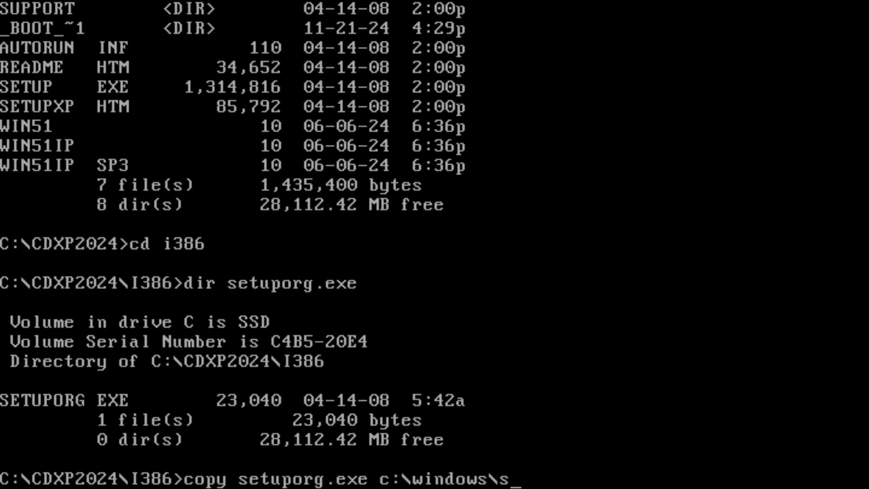
type("ystem32")
key("Return")
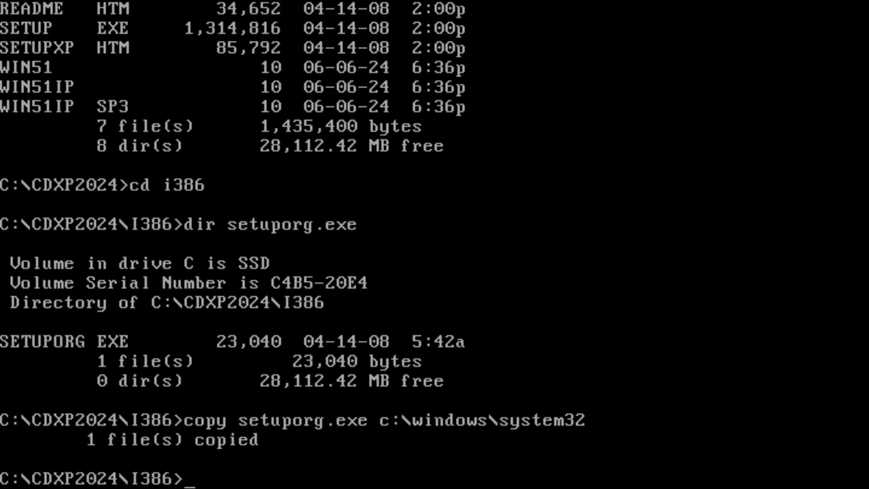
type("dir presetup.cmd")
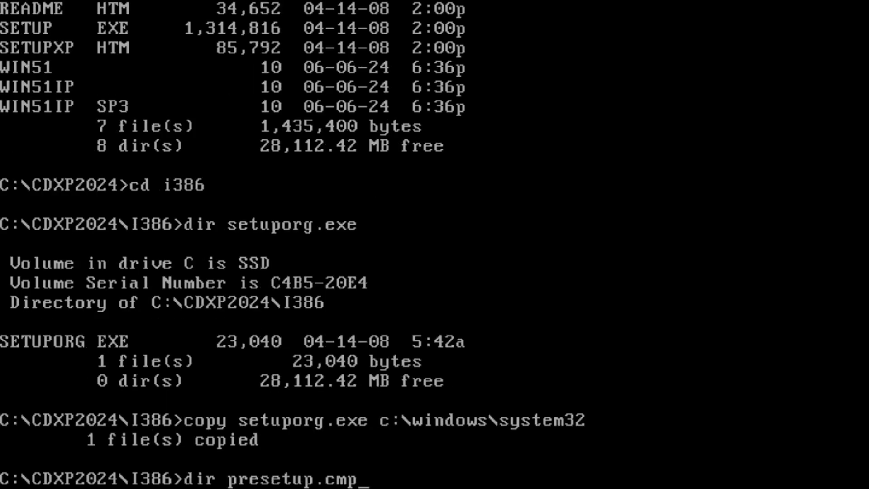
key("Return")
type("copy ")
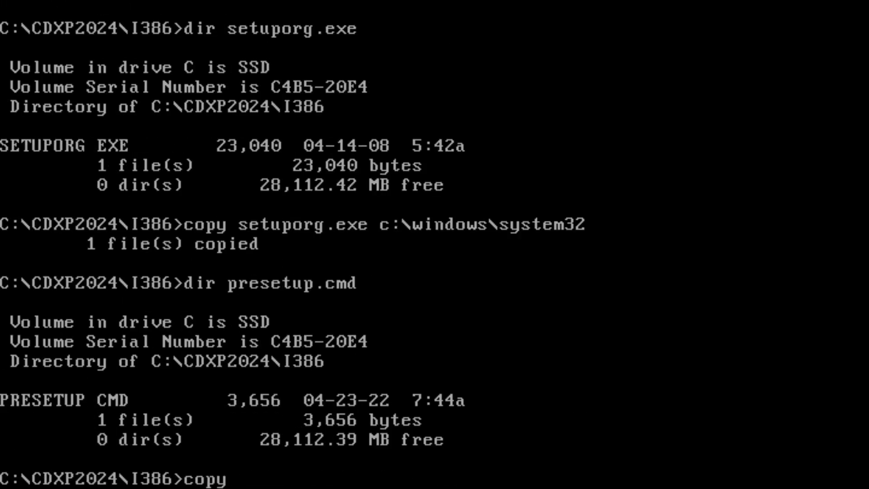
type("presetup.cmd c:\\windows\\system")
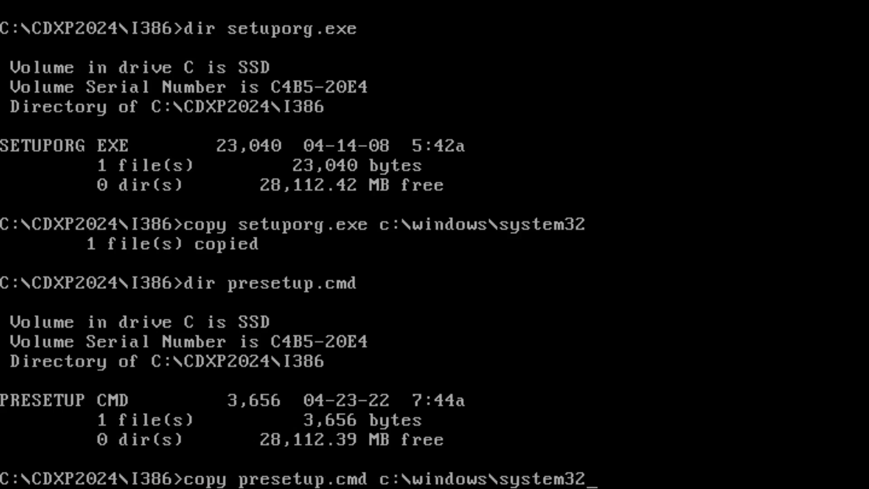
type("32")
key("Return")
type("now we can resta")
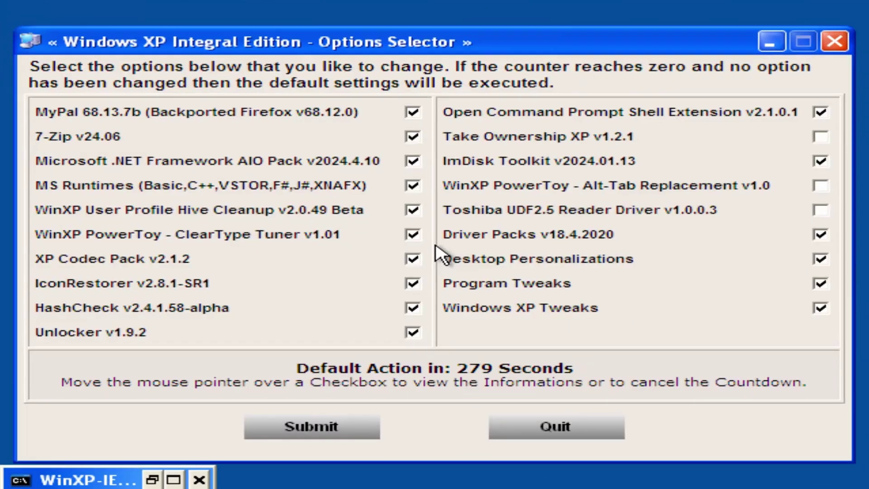
Submit the Integral Edition Options Selector with its default component checkboxes
left_click(317, 426)
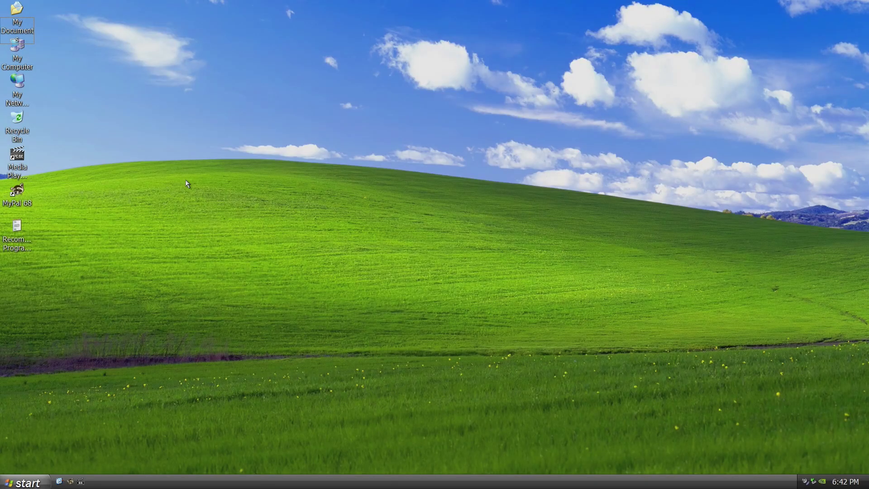
Show My Computer's System Properties: Windows XP Professional SP3 on the i5-14600KF with 1.81 GB RAM
key("super+Pause")
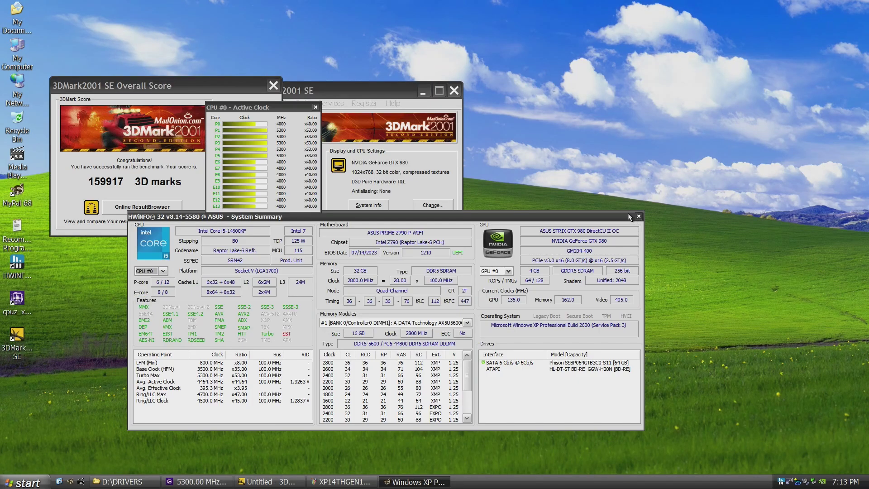
left_click_drag(598, 218, 539, 234)
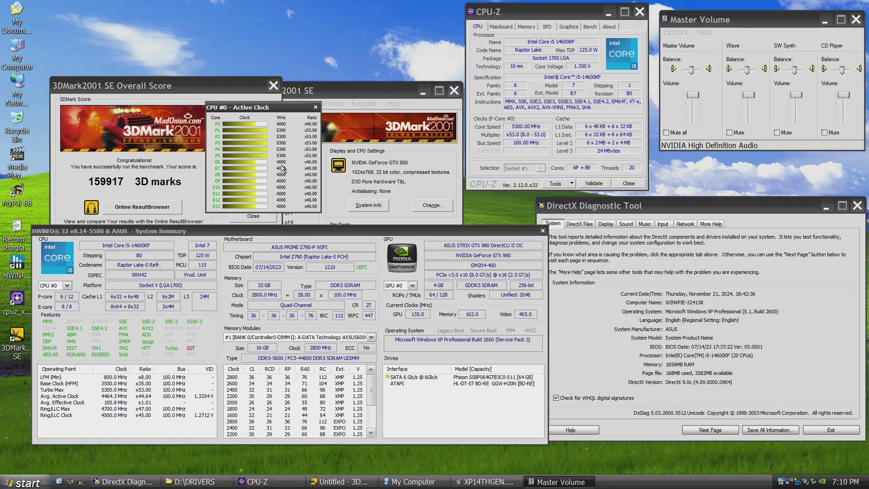
right_click(21, 53)
left_click(87, 177)
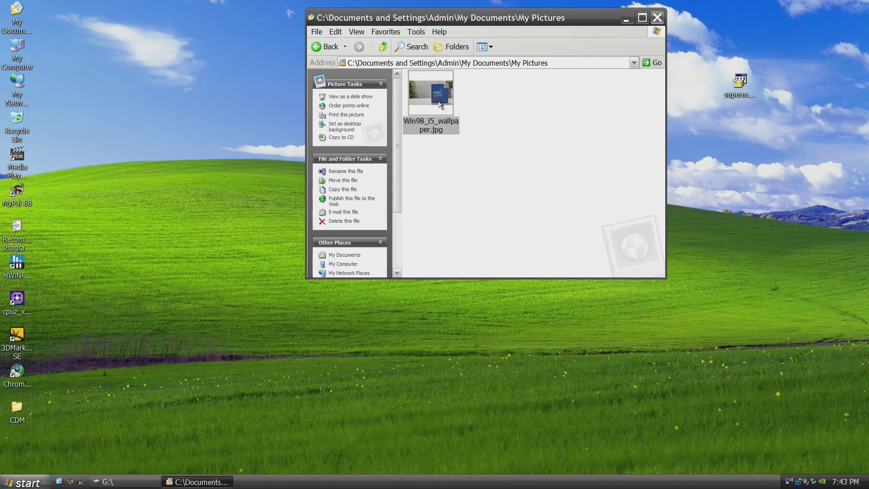
Preview Win98_i5_wallpaper.jpg, set it as desktop background, then minimize viewer and Explorer
right_click(440, 104)
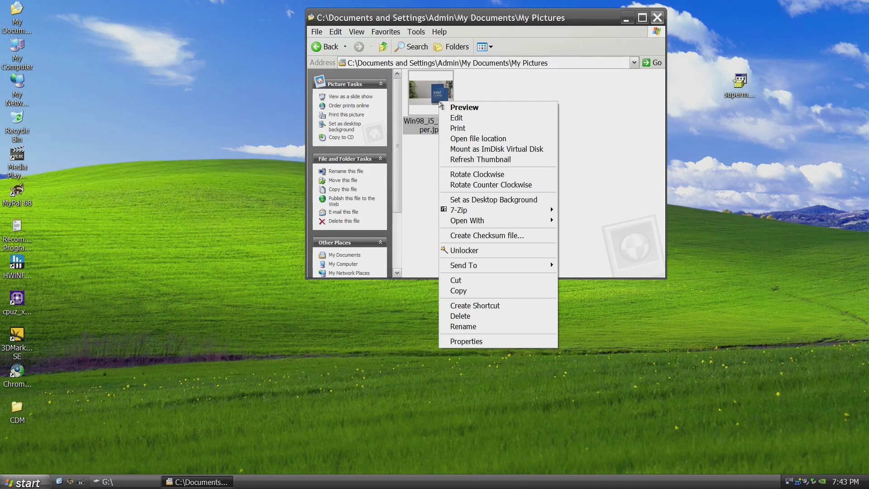
key("Return")
right_click(525, 181)
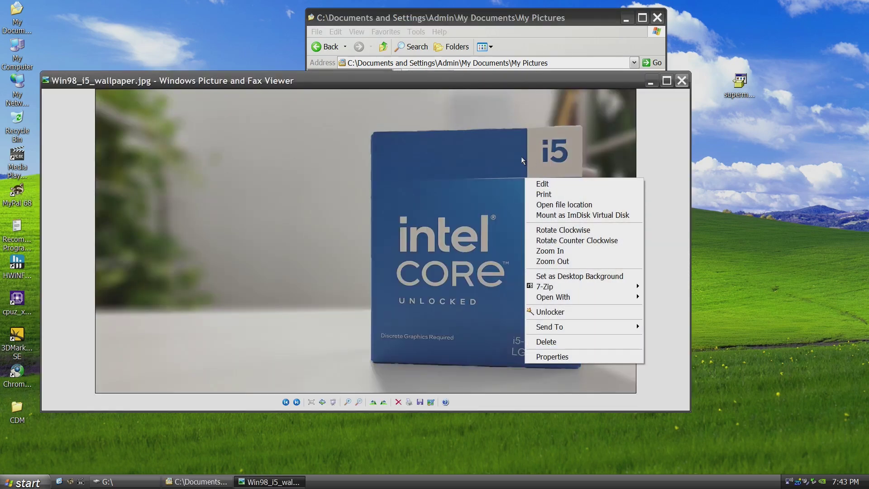
left_click(602, 277)
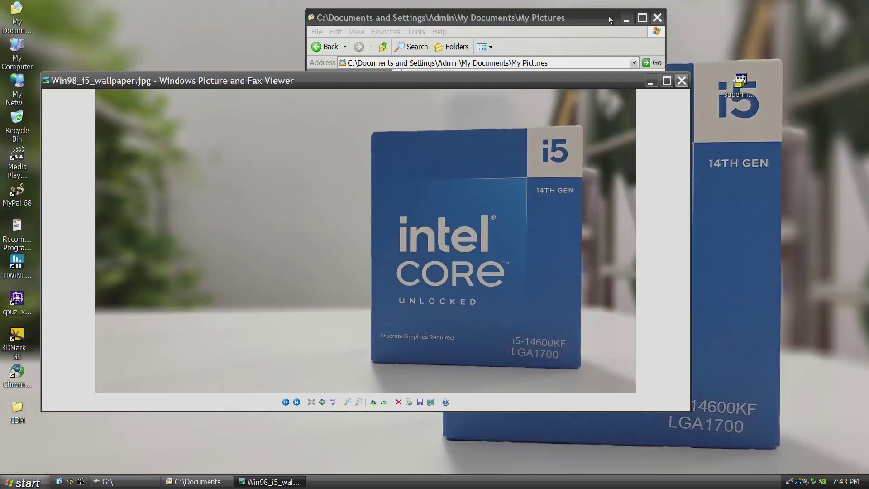
left_click(651, 81)
left_click(626, 18)
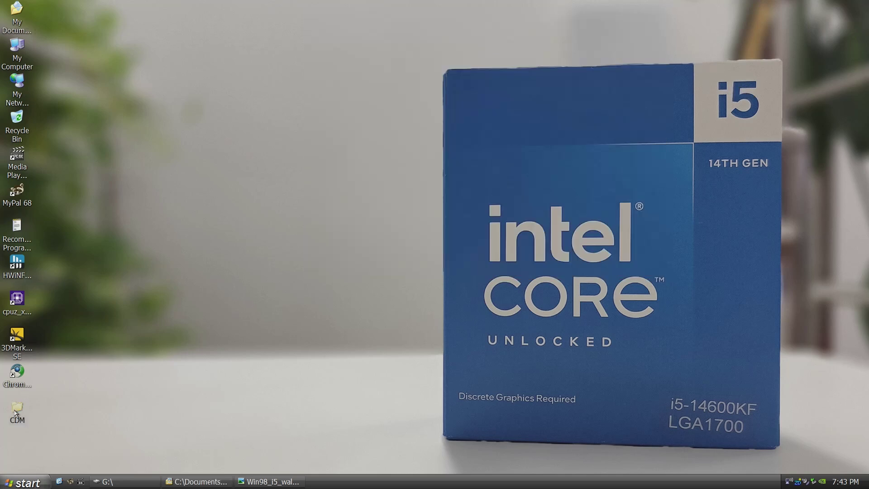
Launch DiskMark32A.exe from the CDM folder and select drive G: as the test target
double_click(15, 410)
left_click_drag(209, 84, 263, 19)
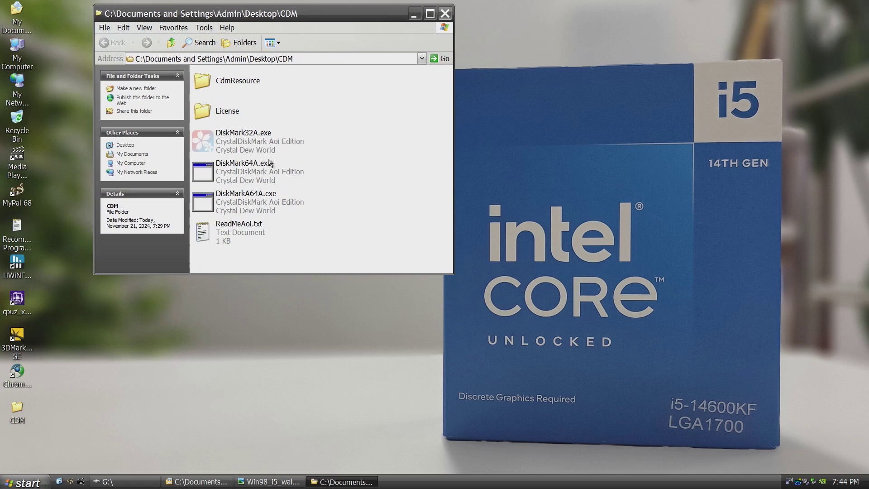
left_click(268, 196)
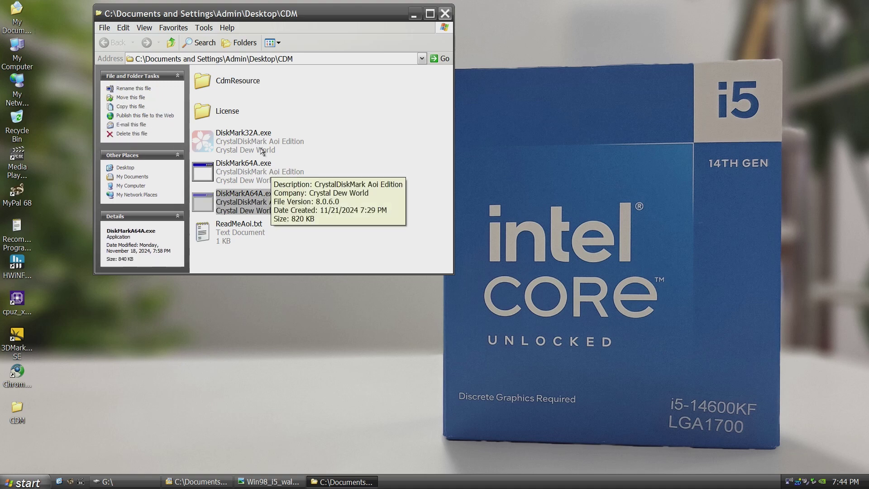
double_click(251, 136)
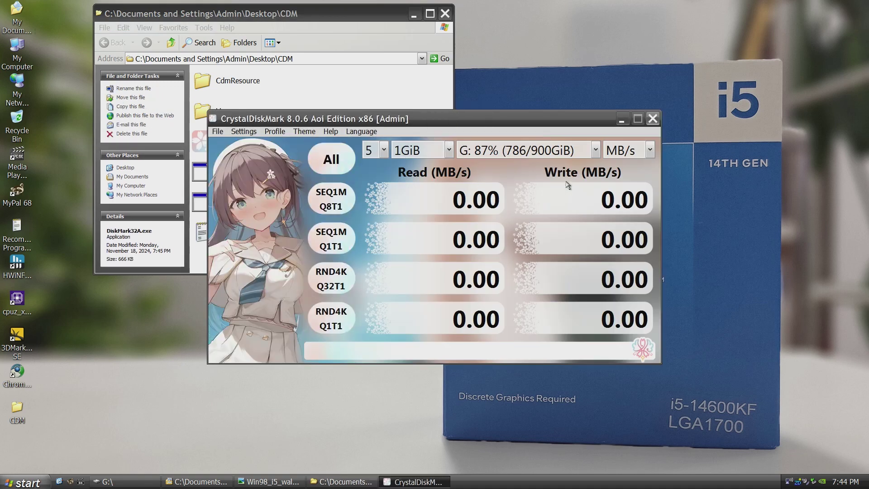
left_click(596, 151)
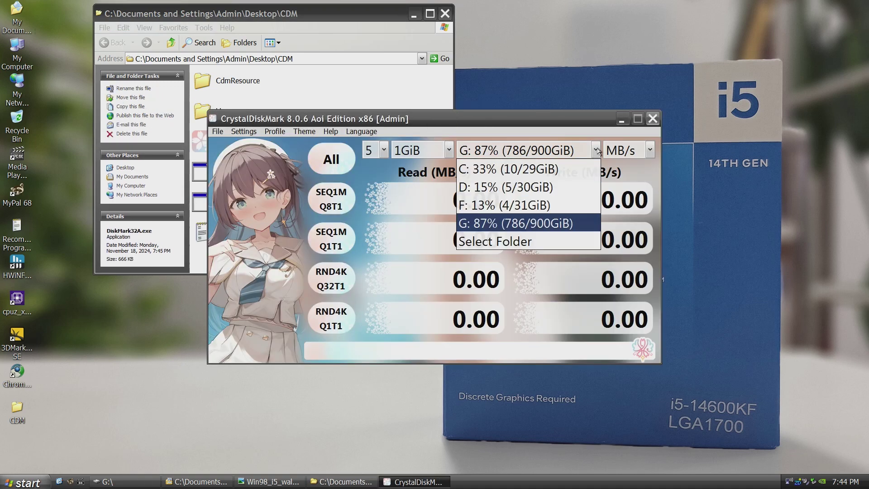
left_click(558, 227)
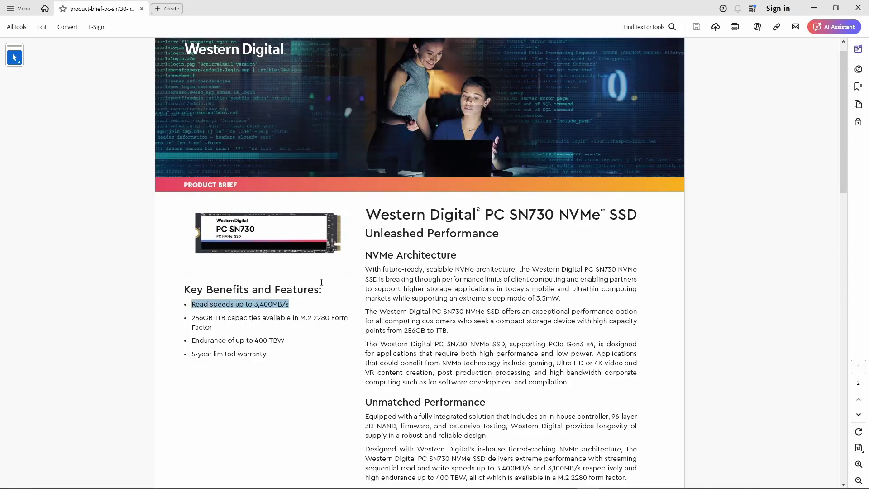
Zoom into the PC SN730 product brief and scroll to page 2's specification table
scroll(180, 324, "up", 3, "ctrl")
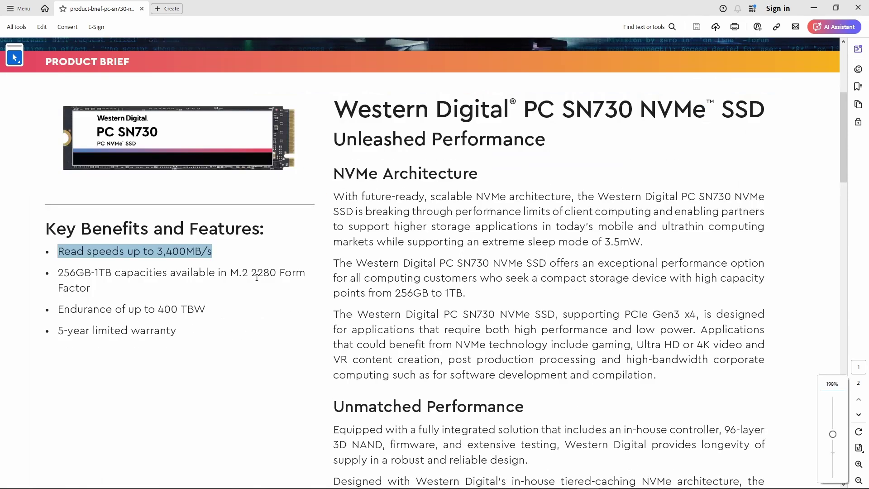
left_click_drag(844, 113, 846, 301)
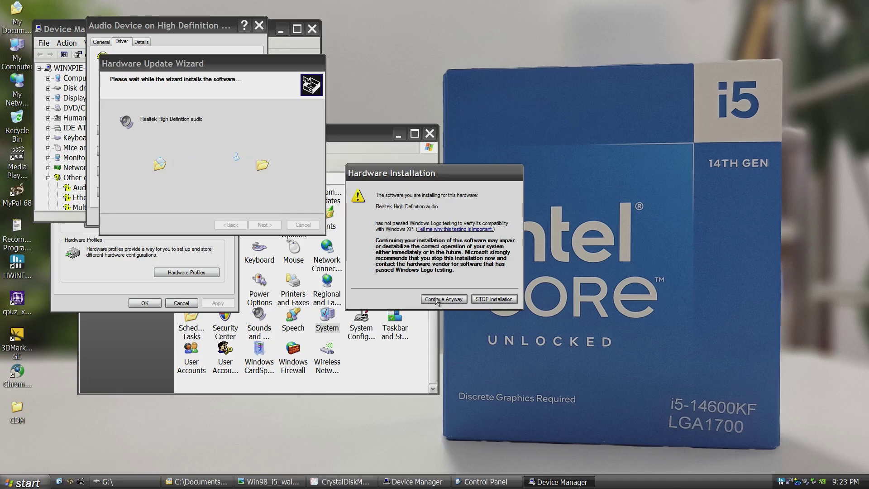
Complete the Realtek audio driver install and display its information panel (5.10.0.7111, ALC897)
left_click(437, 300)
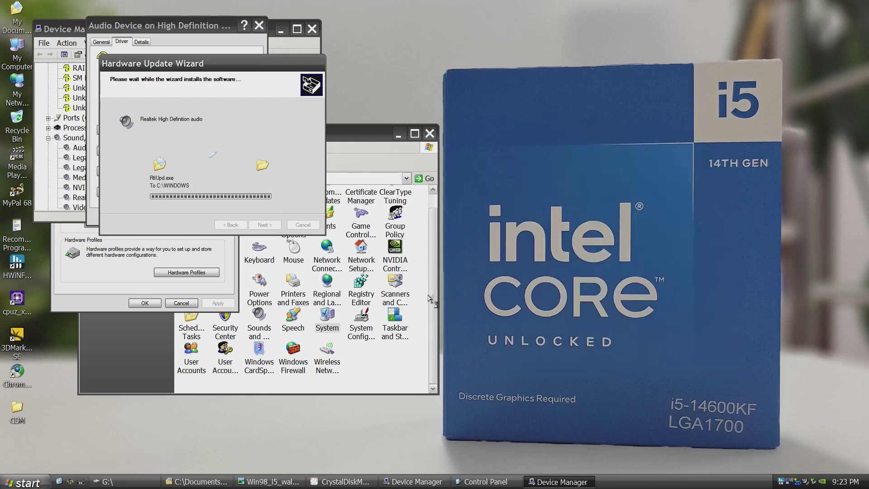
left_click(264, 225)
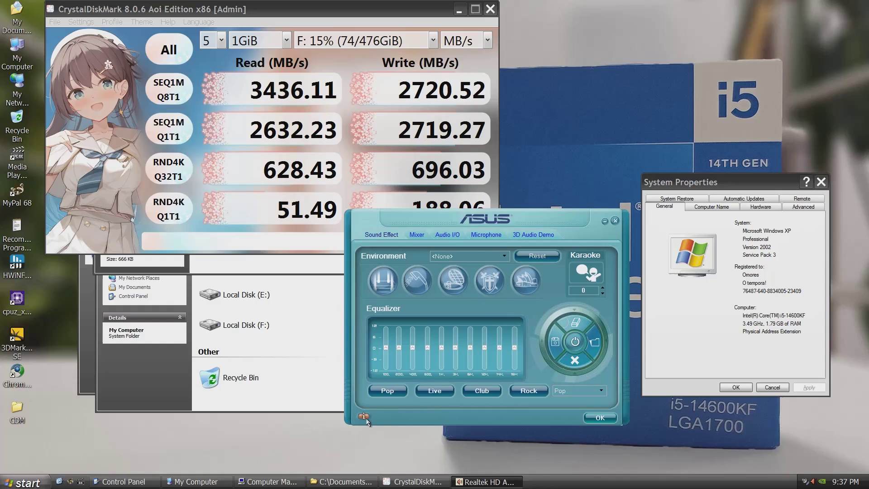
left_click(365, 418)
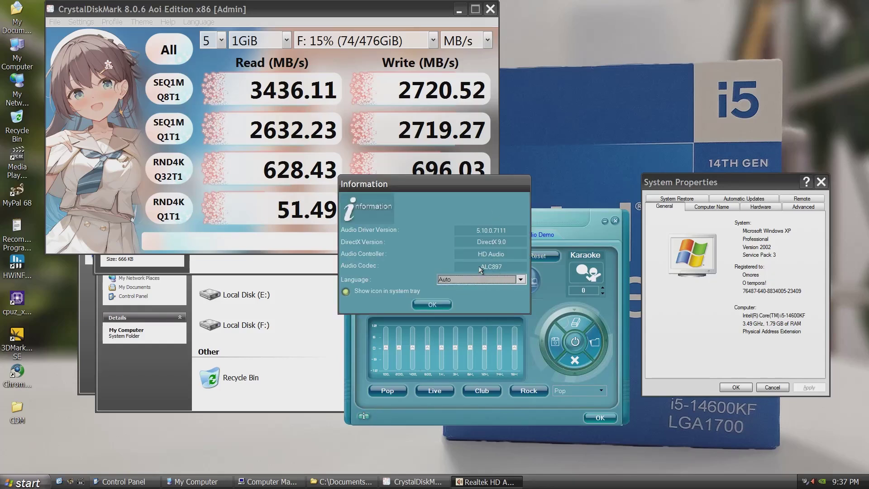
left_click_drag(464, 181, 634, 39)
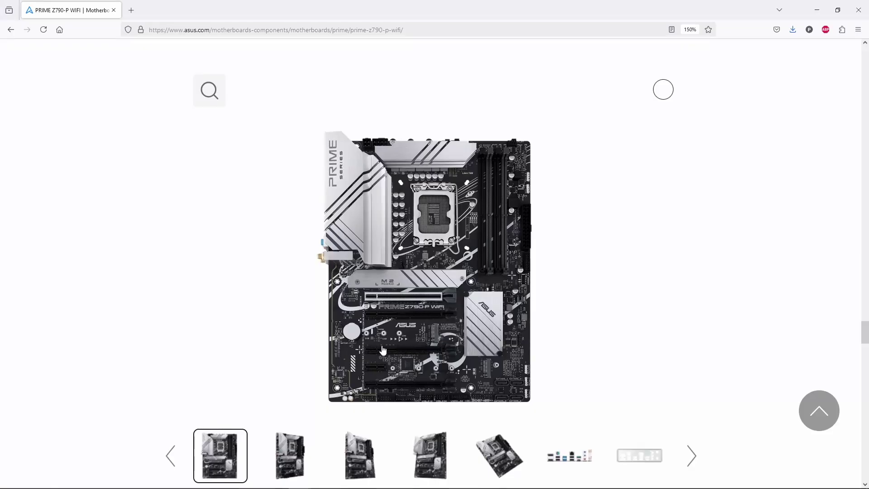
Highlight the RTL8125 2.5G Ethernet entry and its Win7/Server 2008 R2 Auto Installation Program row
scroll(691, 428, "up", 20)
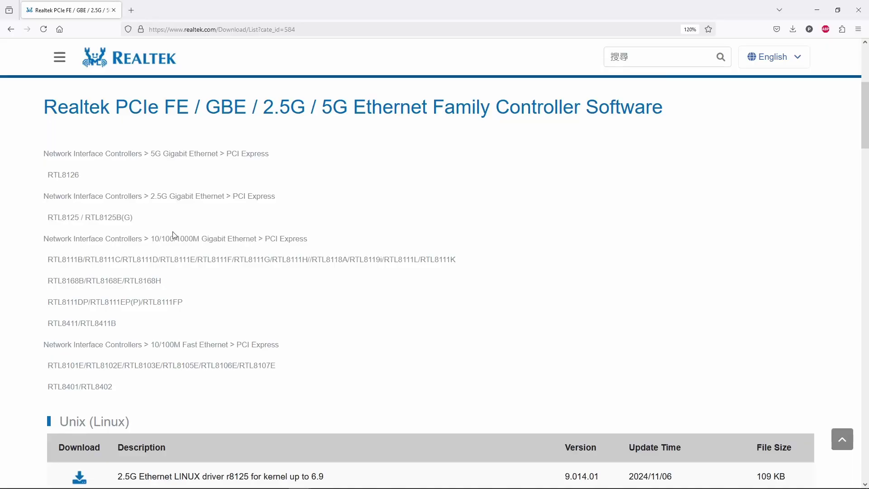
left_click_drag(126, 222, 20, 199)
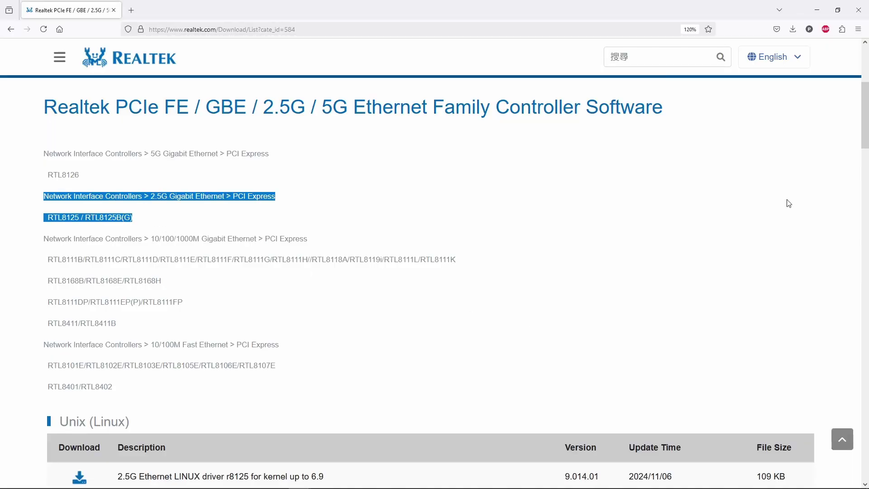
scroll(837, 186, "down", 15)
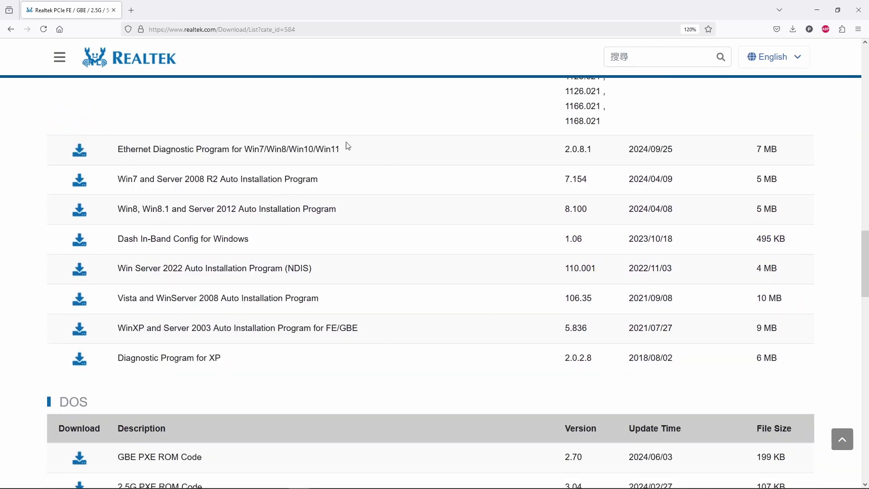
left_click_drag(793, 185, 58, 191)
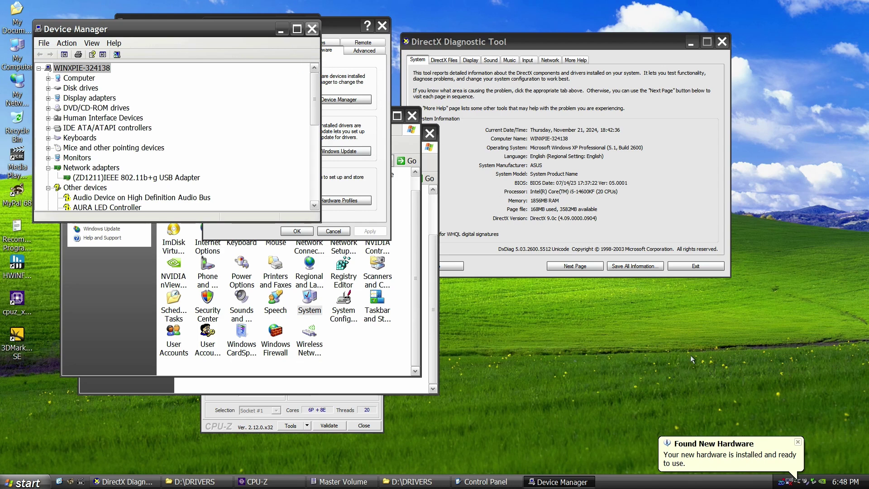
Launch MyPal 68 from the Desktop folder, with CPU-Z and DirectX Diagnostic Tool placed beside it
double_click(781, 483)
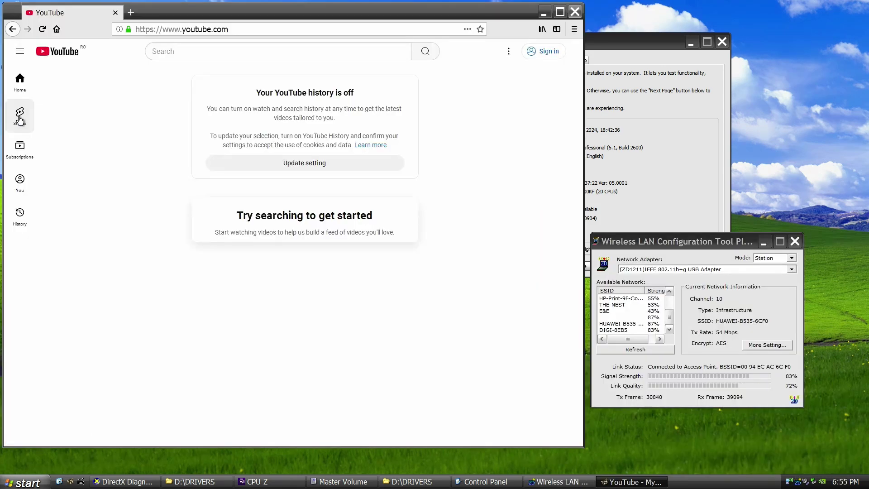
left_click(20, 119)
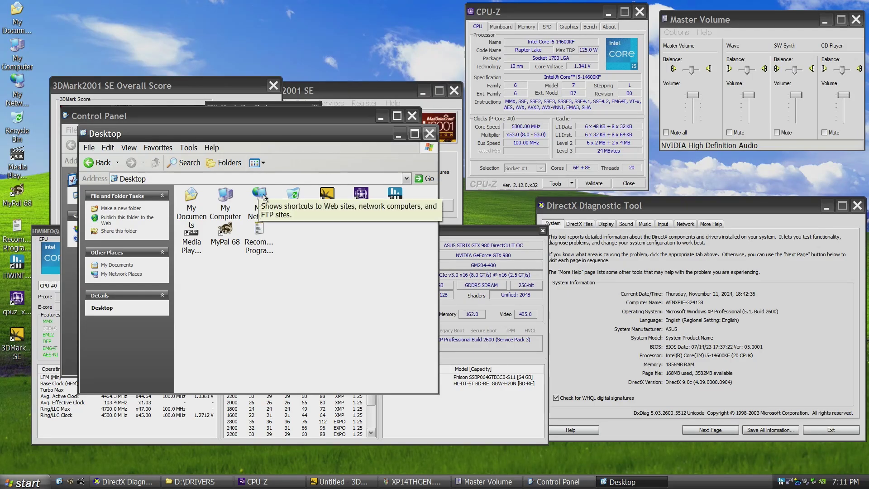
left_click(229, 194)
left_click(226, 231)
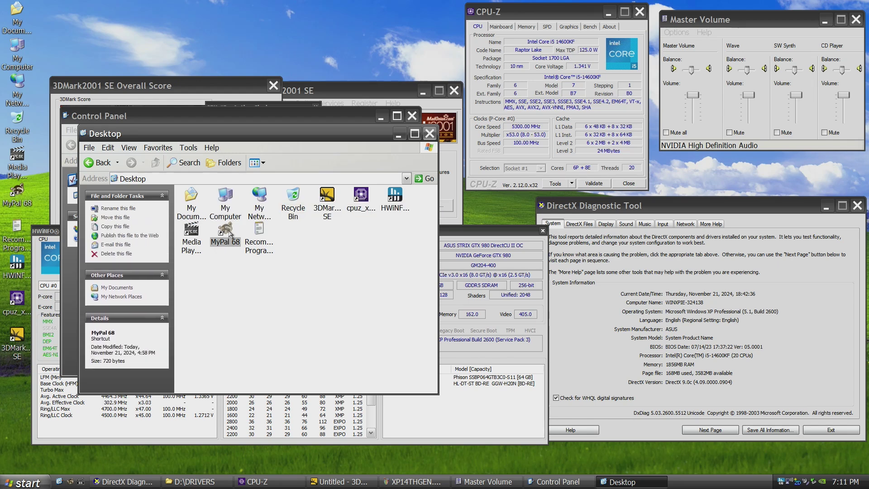
double_click(228, 232)
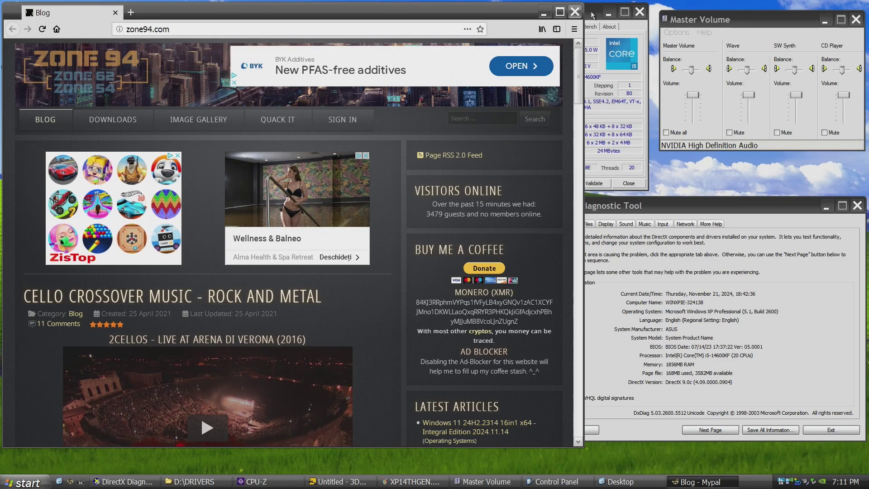
left_click_drag(595, 14, 746, 14)
left_click_drag(682, 204, 577, 217)
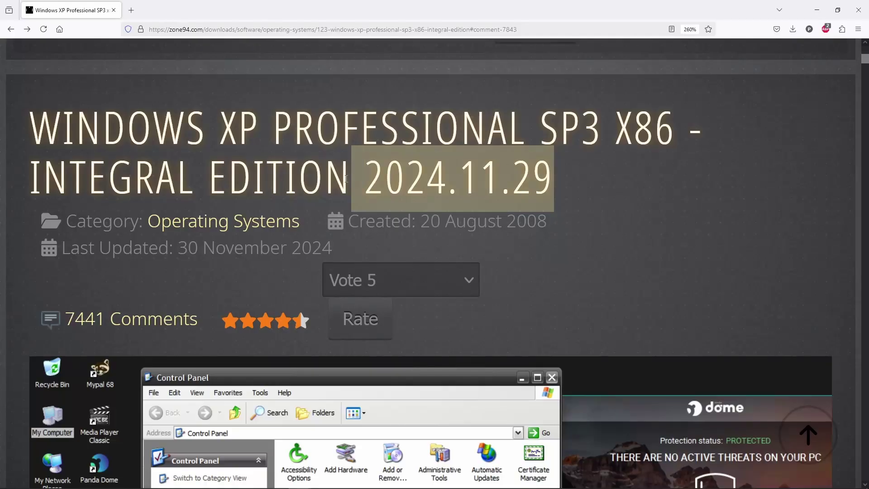
Highlight the 2024.11.29 version in the title and the 'Added Supermium 126 R5' changelog entry
left_click_drag(350, 180, 363, 180)
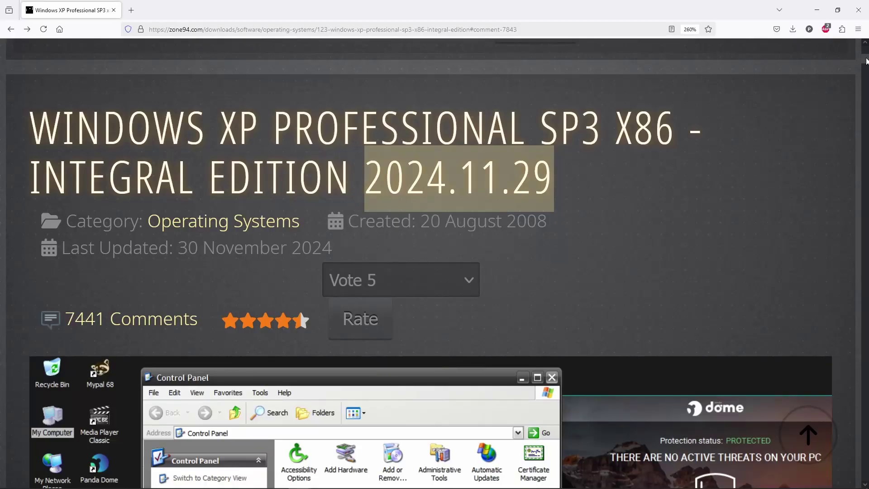
scroll(866, 61, "down", 8)
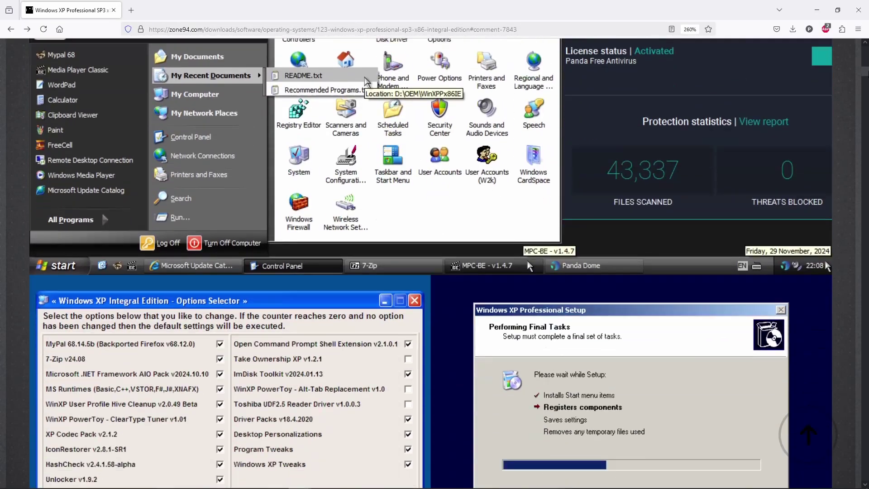
scroll(430, 263, "down", 8)
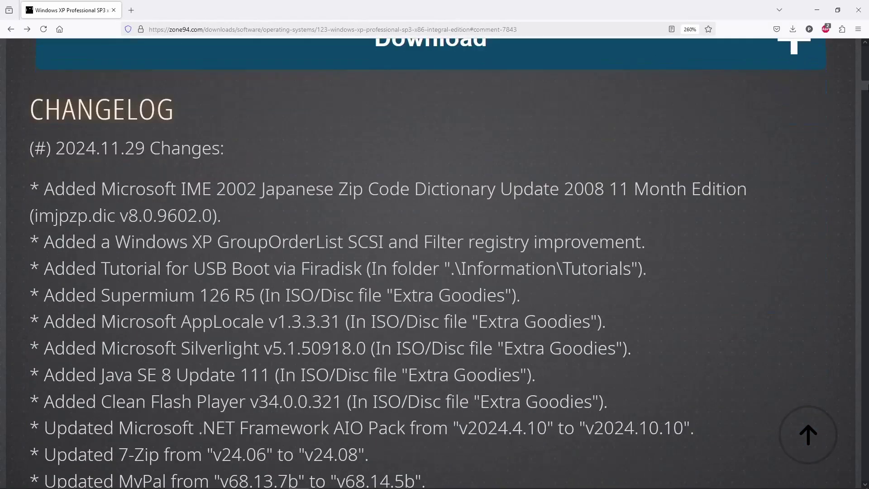
scroll(430, 262, "down", 1)
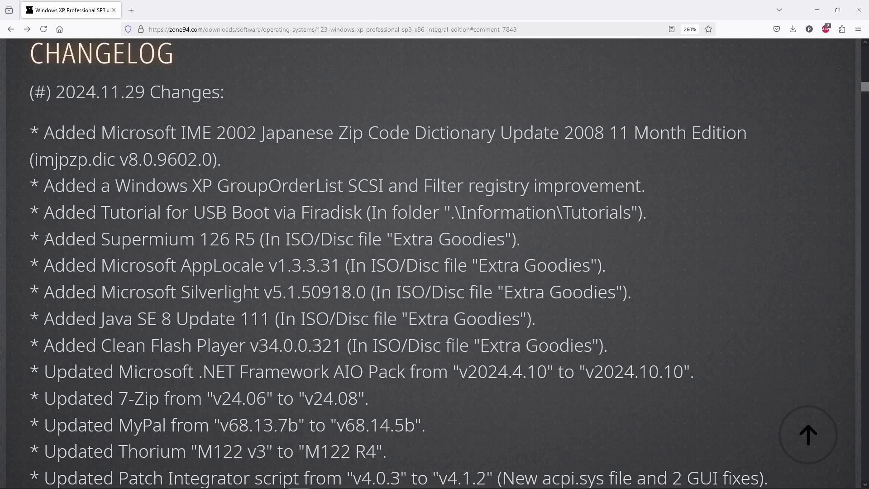
left_click_drag(48, 239, 259, 239)
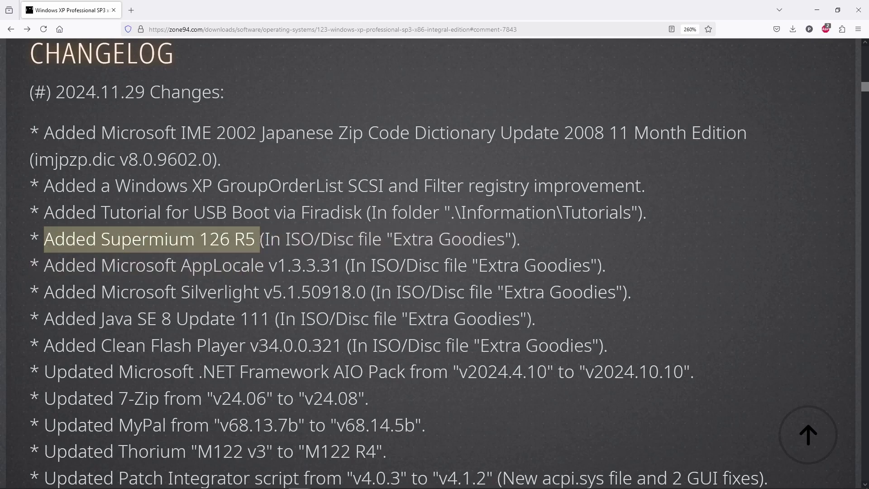
scroll(574, 277, "down", 3)
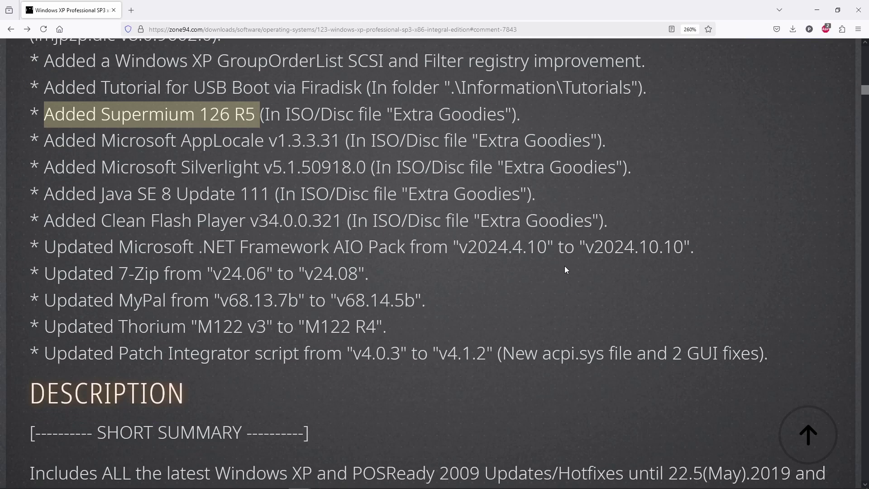